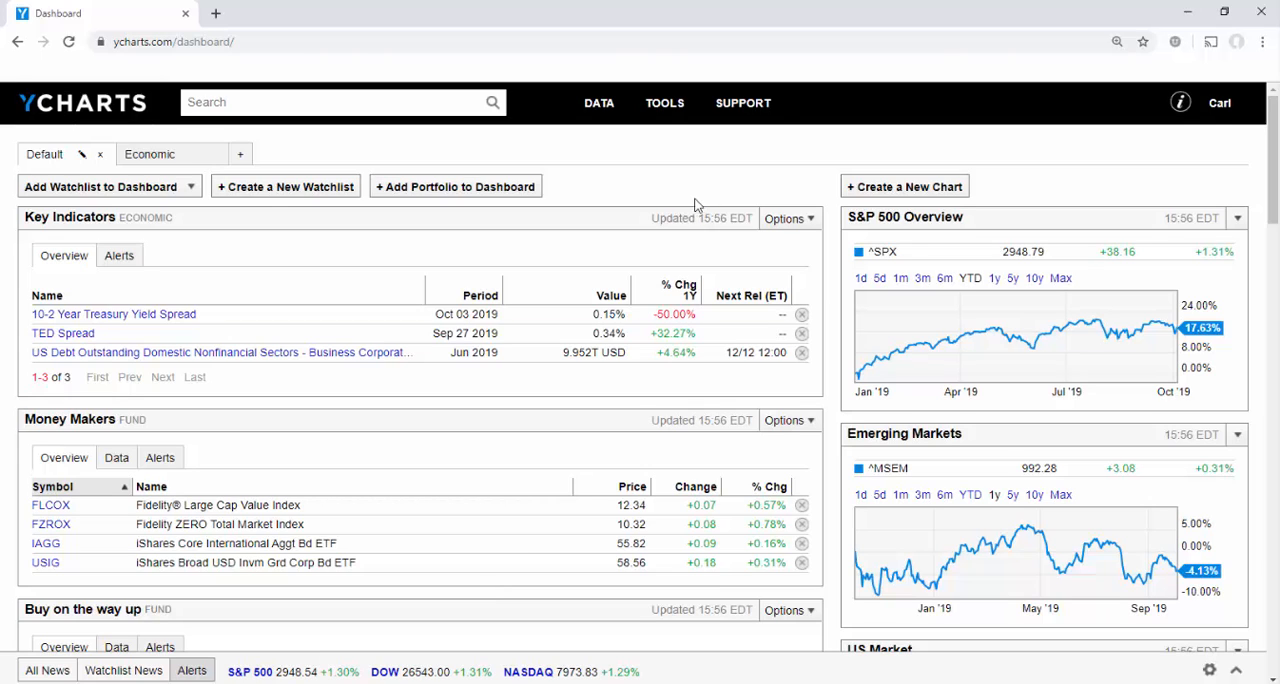
# Open the Stock Screener and browse the Consumer Defensive sector in the security lists.
pyautogui.moveTo(670, 118)
pyautogui.click(703, 284)
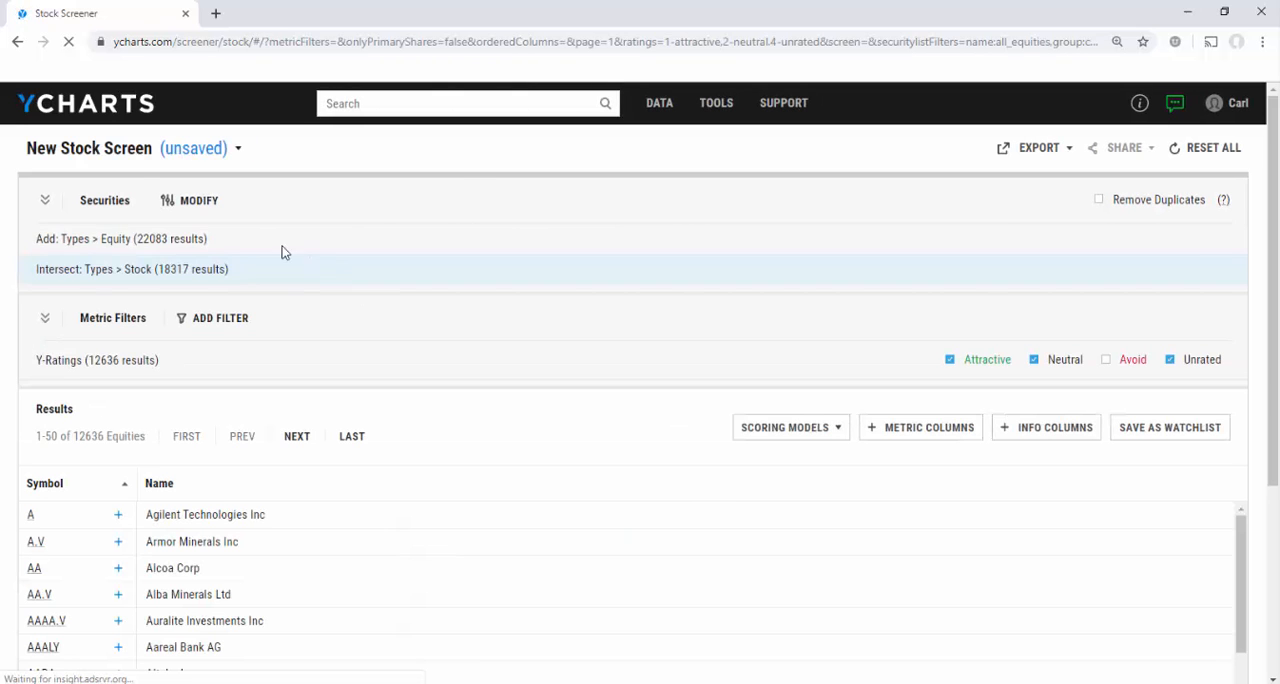
pyautogui.click(208, 207)
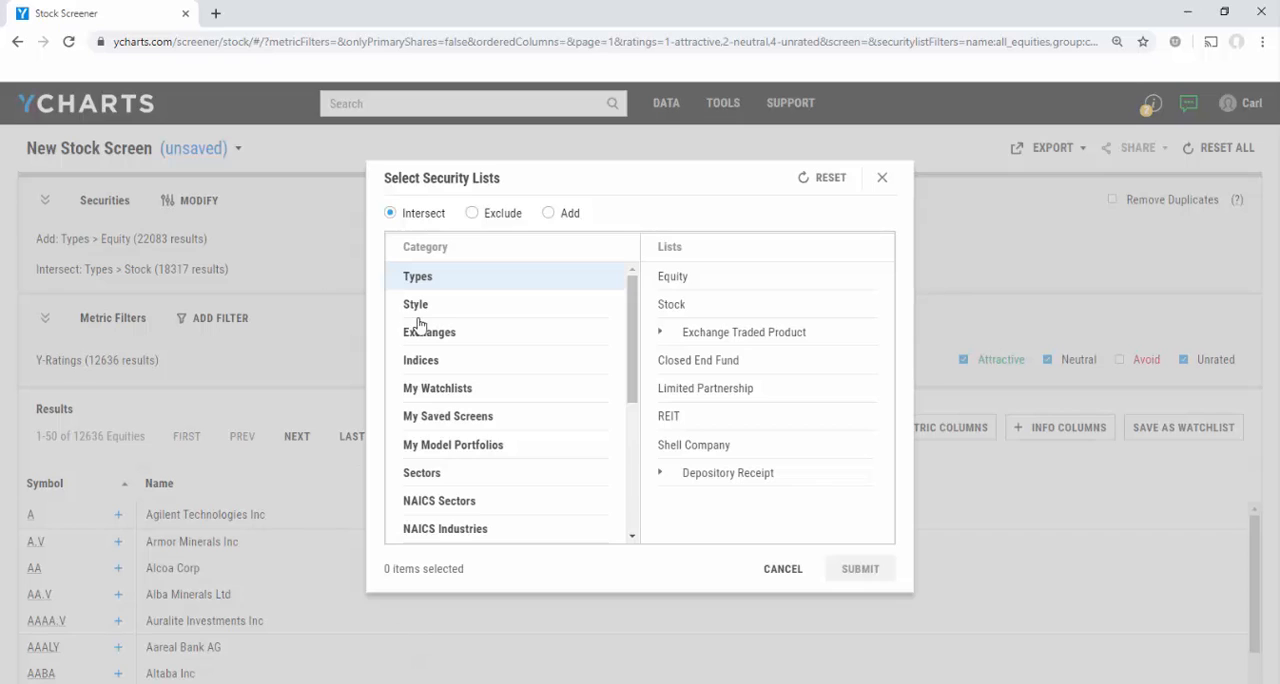
pyautogui.click(505, 472)
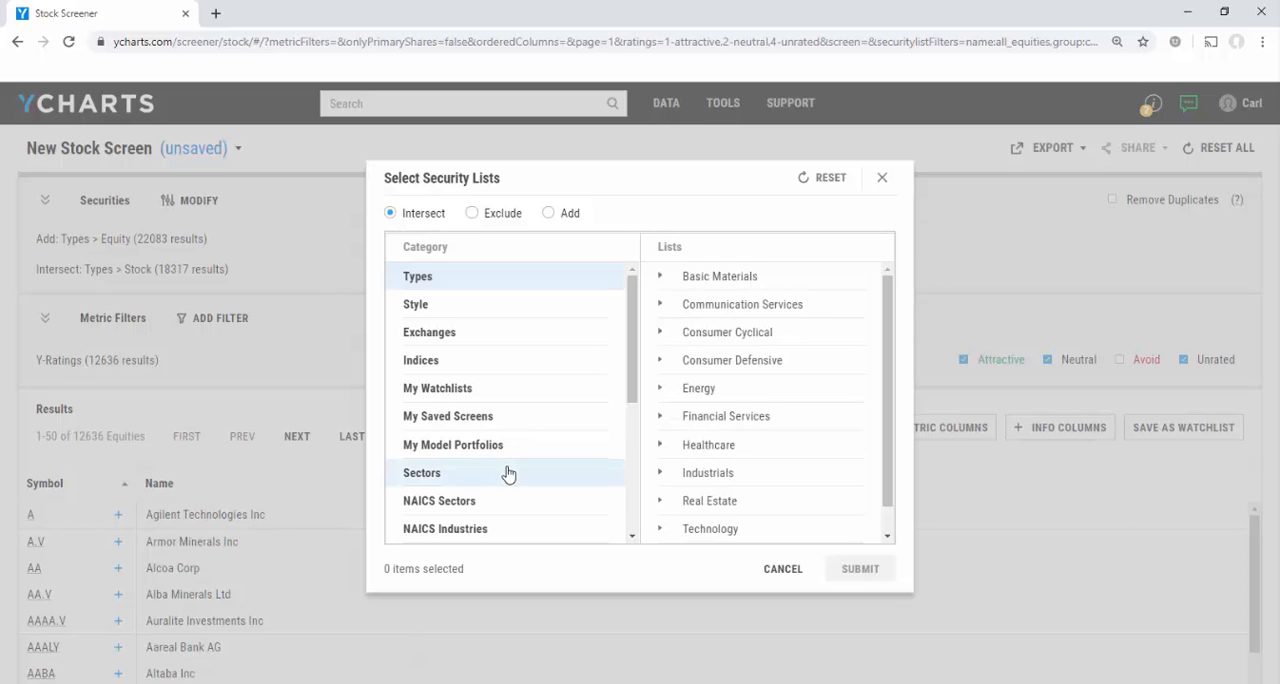
pyautogui.click(712, 362)
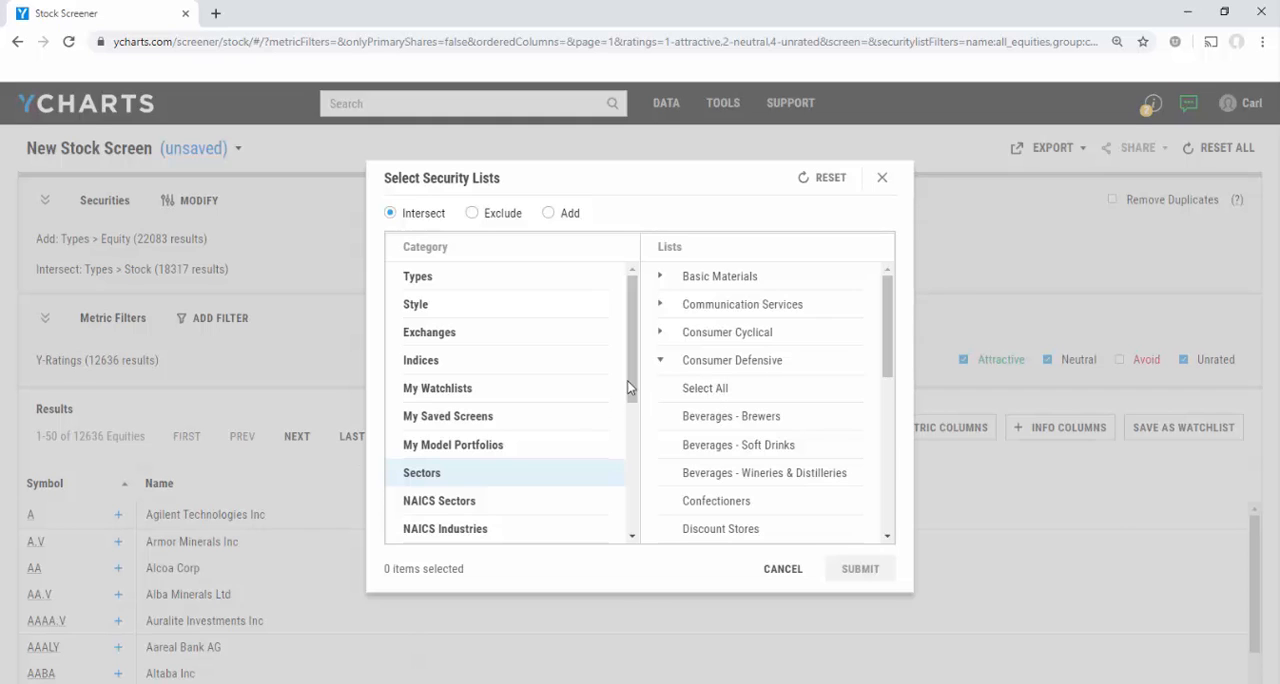
pyautogui.moveTo(638, 370)
pyautogui.mouseDown()
pyautogui.moveTo(627, 460)
pyautogui.moveTo(628, 369)
pyautogui.mouseUp()
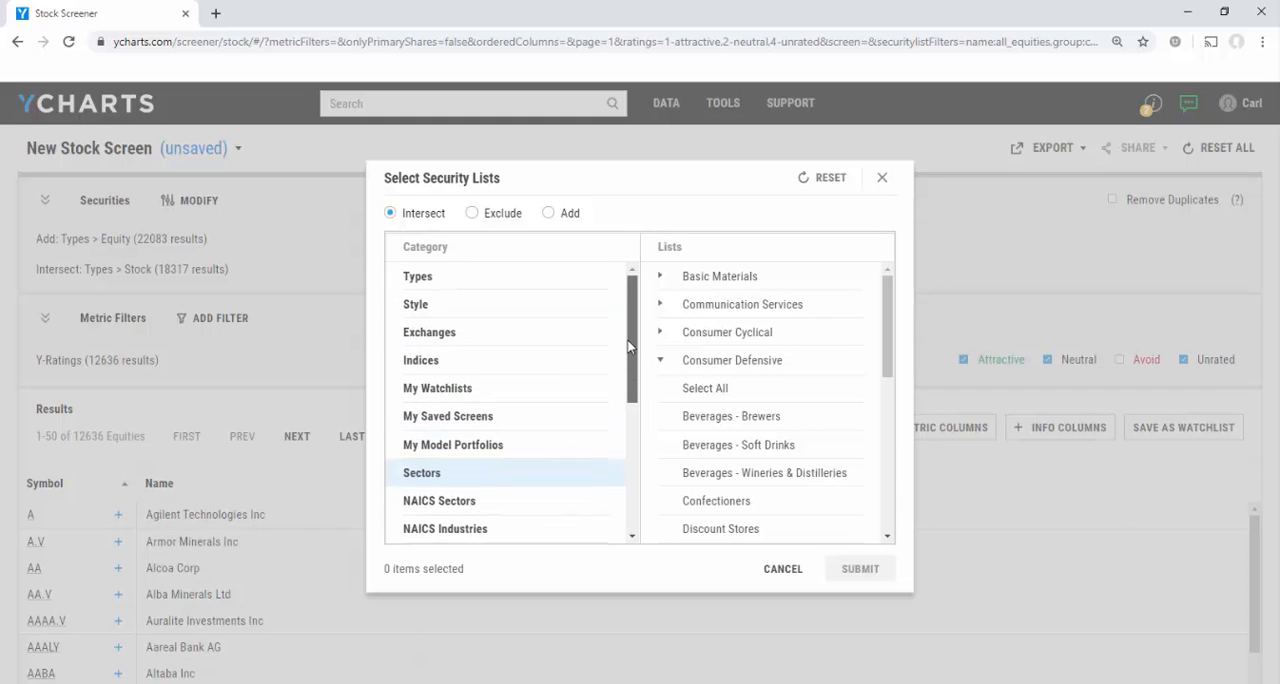
# Restrict the screened securities to the S&P 500 by intersecting with that index list.
pyautogui.click(470, 364)
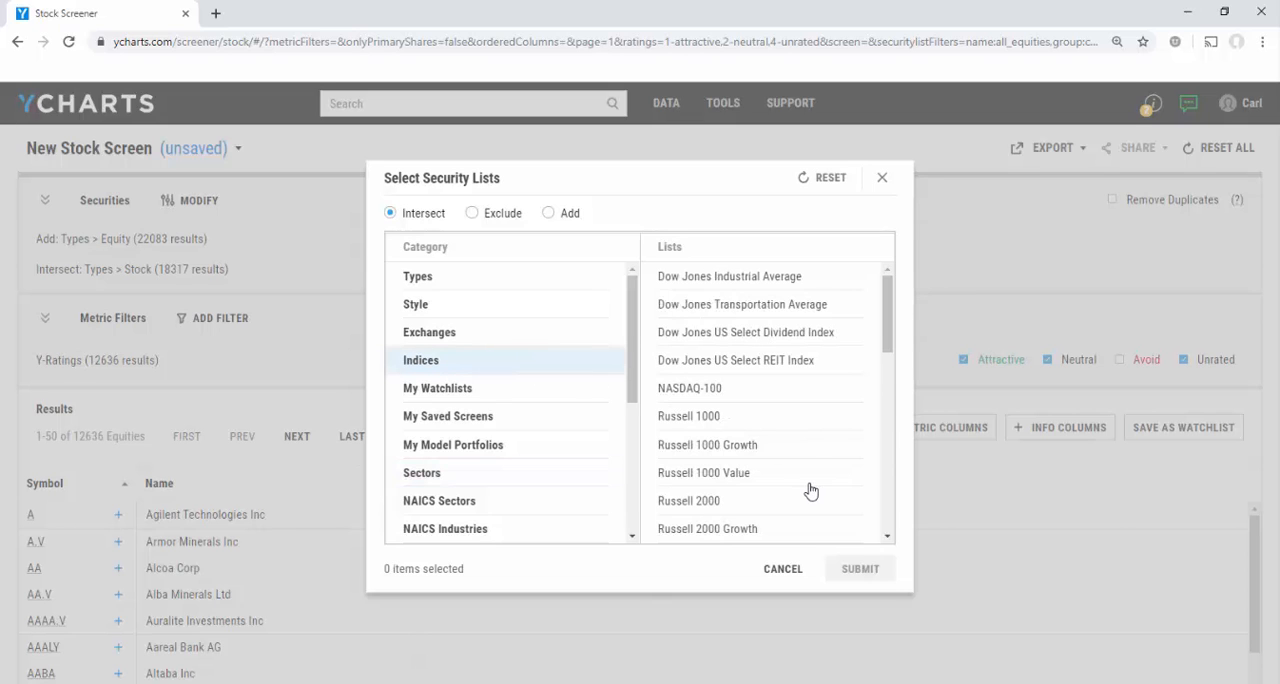
pyautogui.scroll(-4, 810, 487)
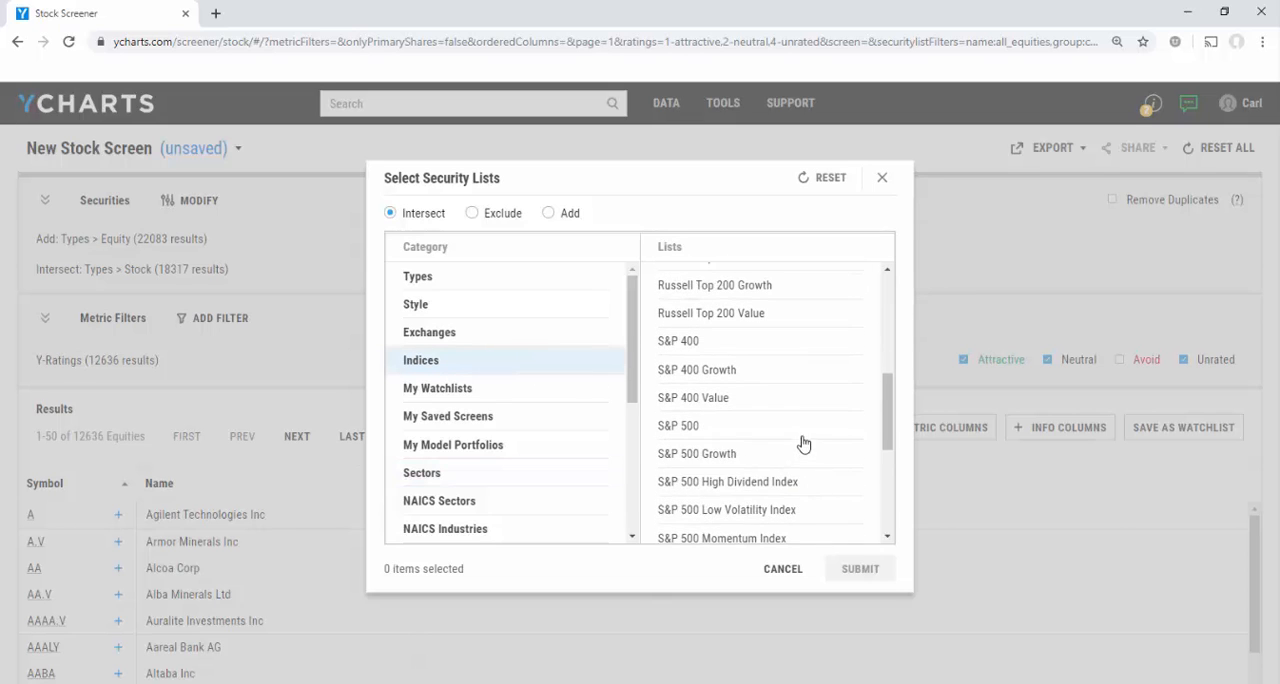
pyautogui.click(806, 444)
pyautogui.click(858, 569)
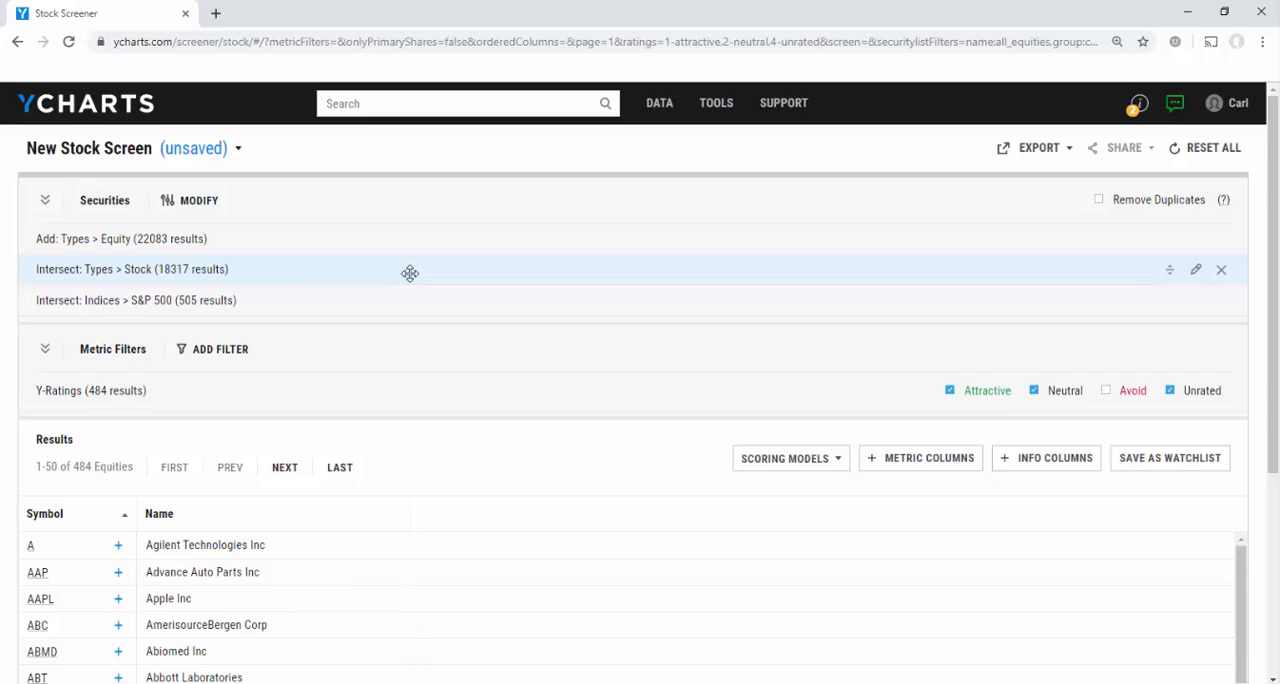
# Start an equation-based metric filter on EPS Estimates for Current Quarter, 30 Day % Change.
pyautogui.click(231, 358)
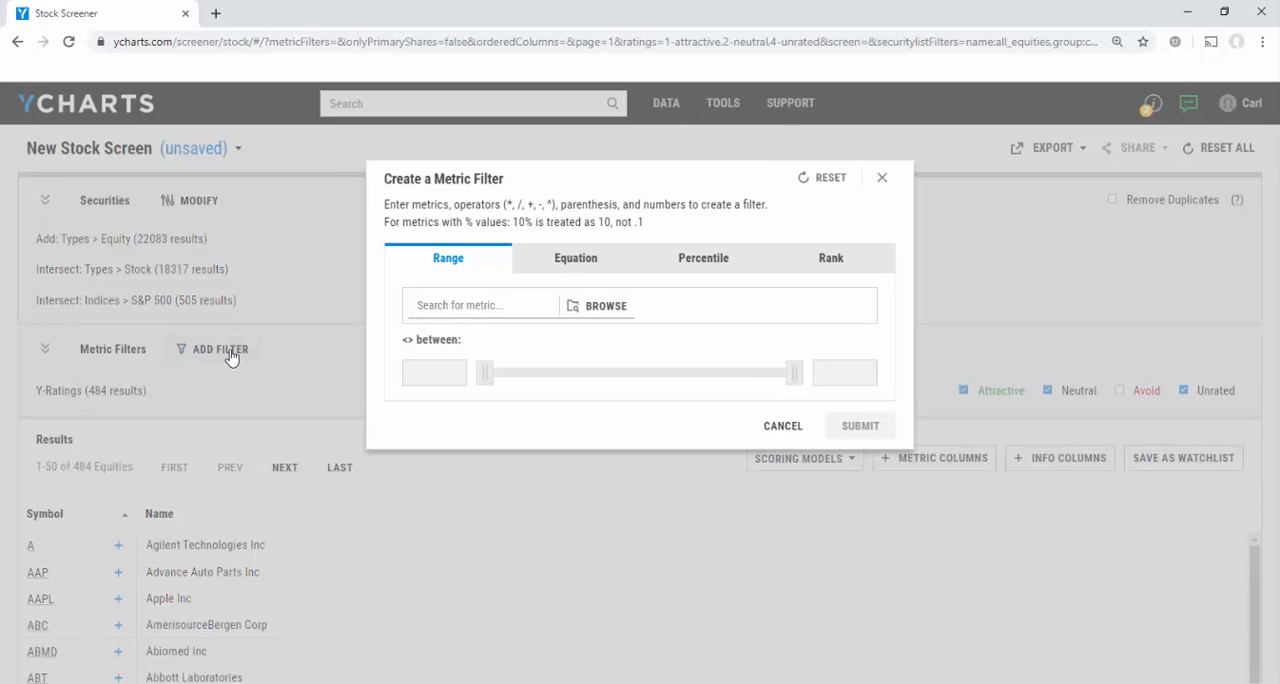
pyautogui.click(565, 268)
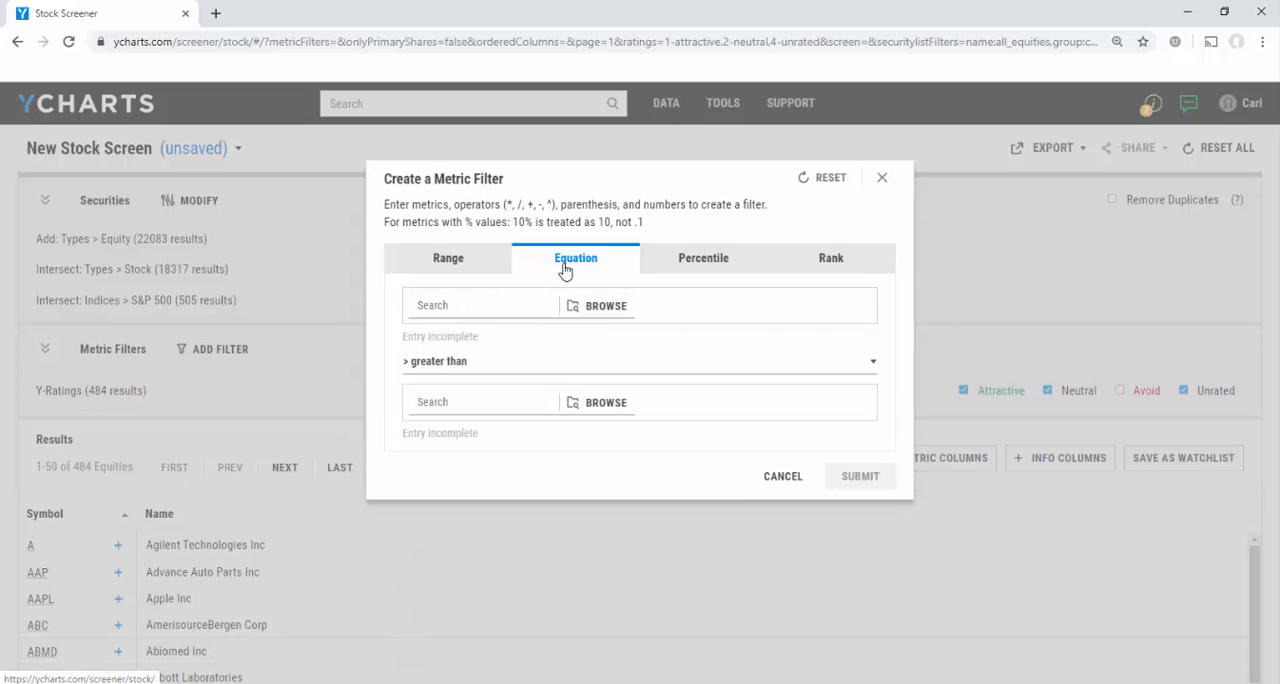
pyautogui.click(480, 311)
pyautogui.write('eps')
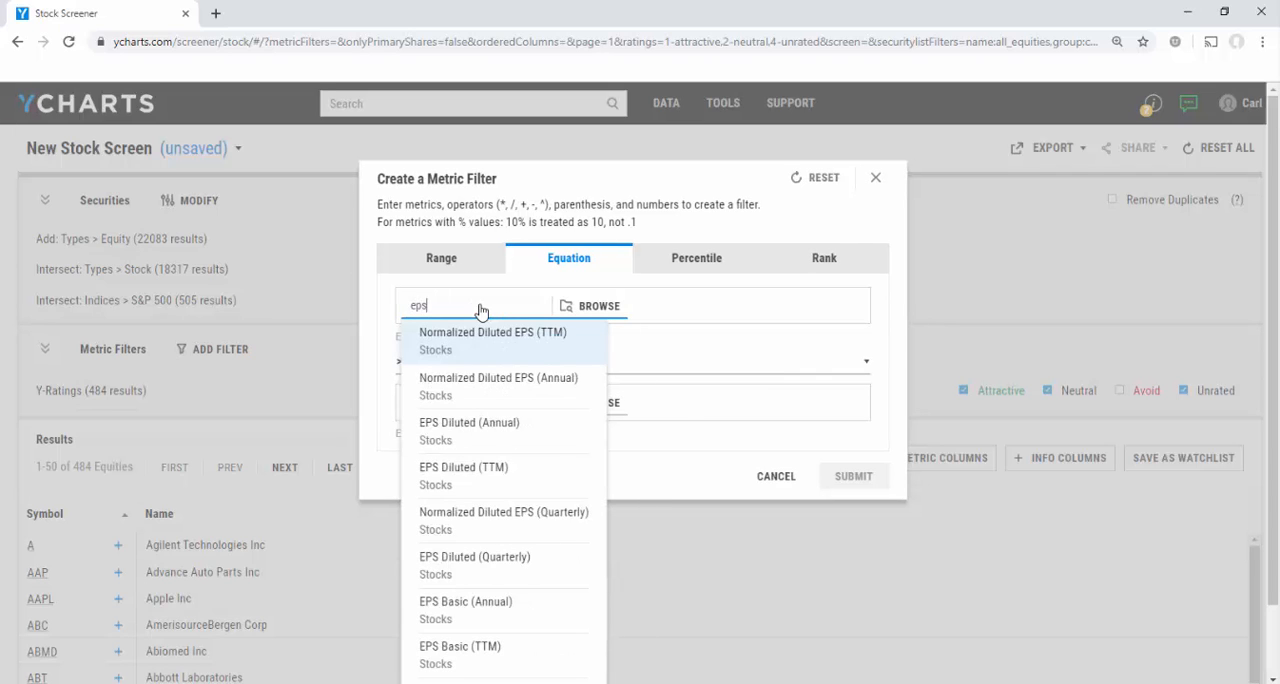
pyautogui.write(' estimate fo')
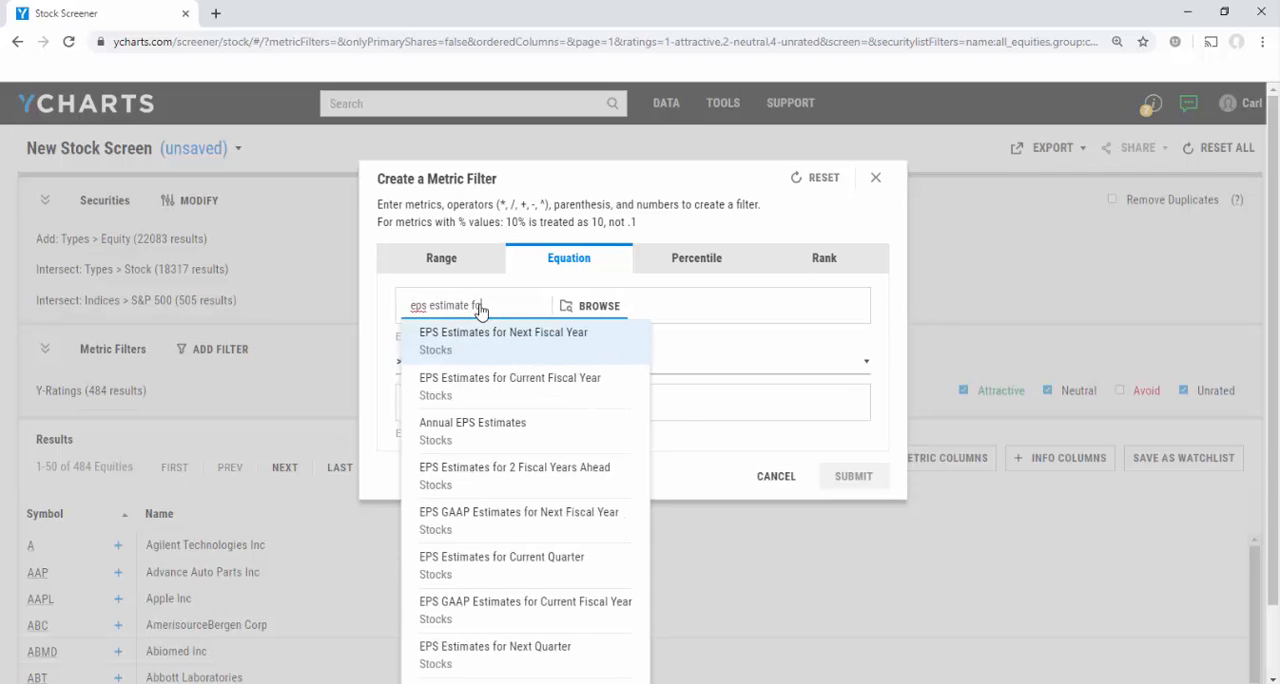
pyautogui.write('r current')
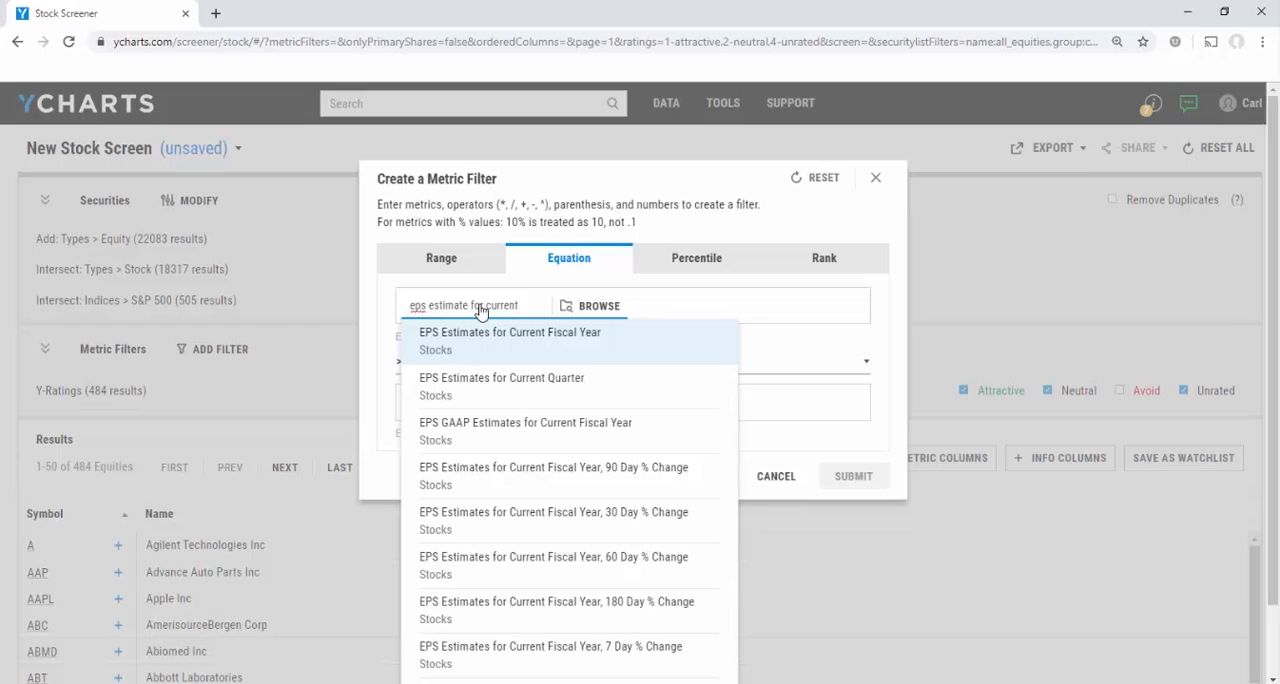
pyautogui.write(' quarter 30')
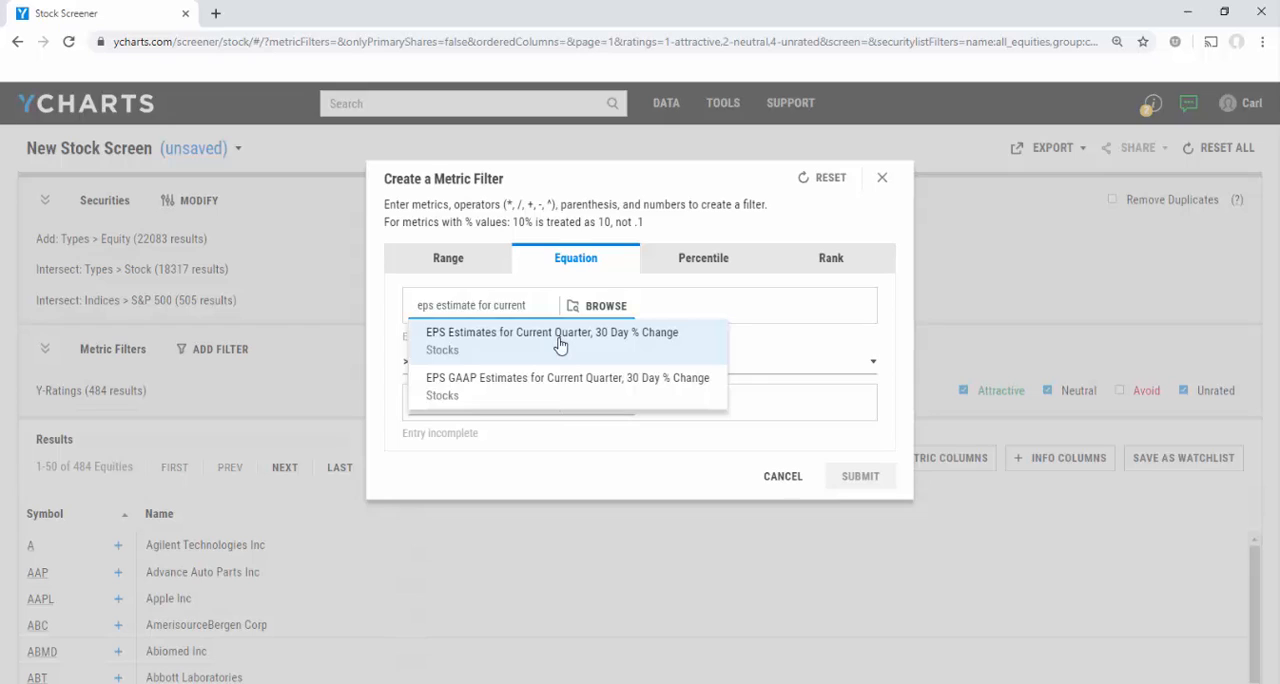
pyautogui.click(560, 343)
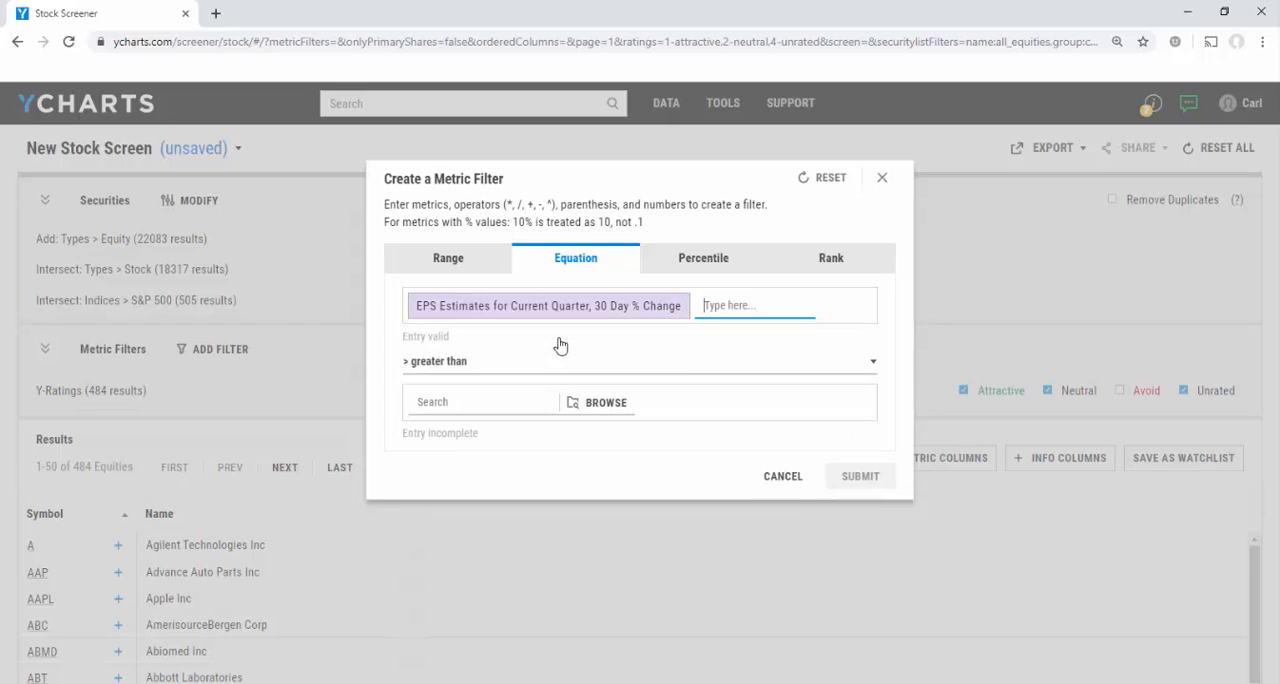
# Set the EPS estimate change condition to greater than 5 and submit the filter.
pyautogui.click(510, 408)
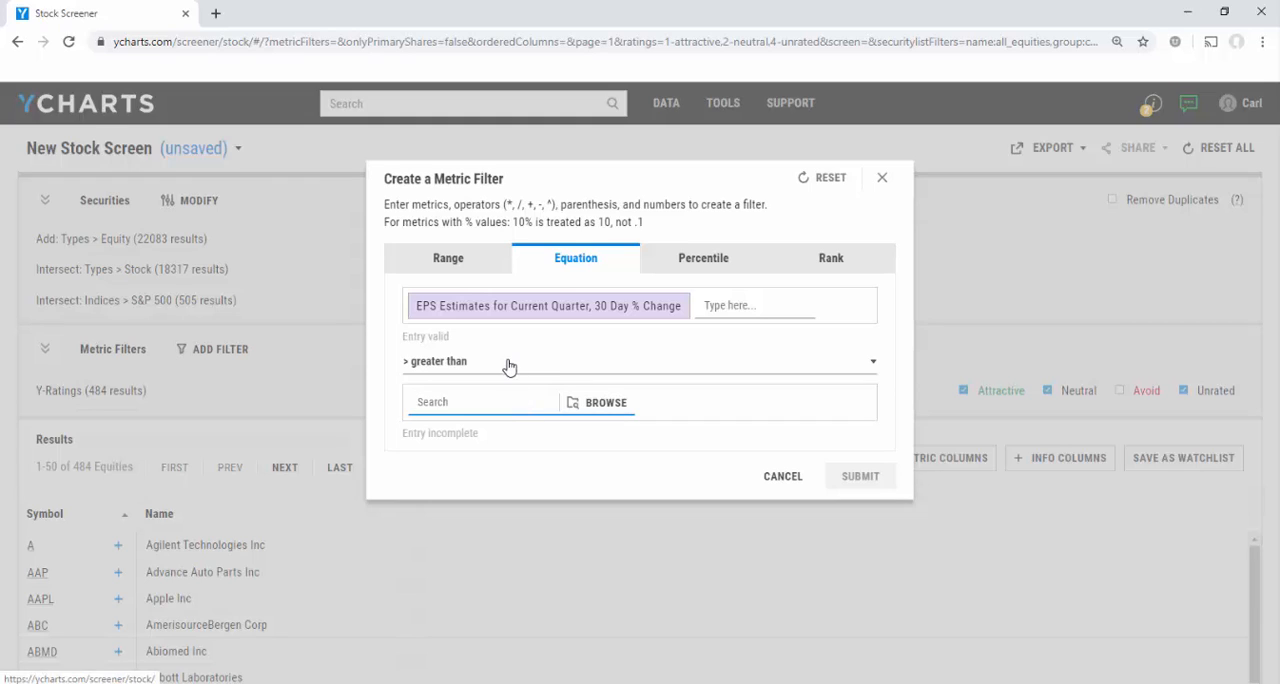
pyautogui.click(509, 364)
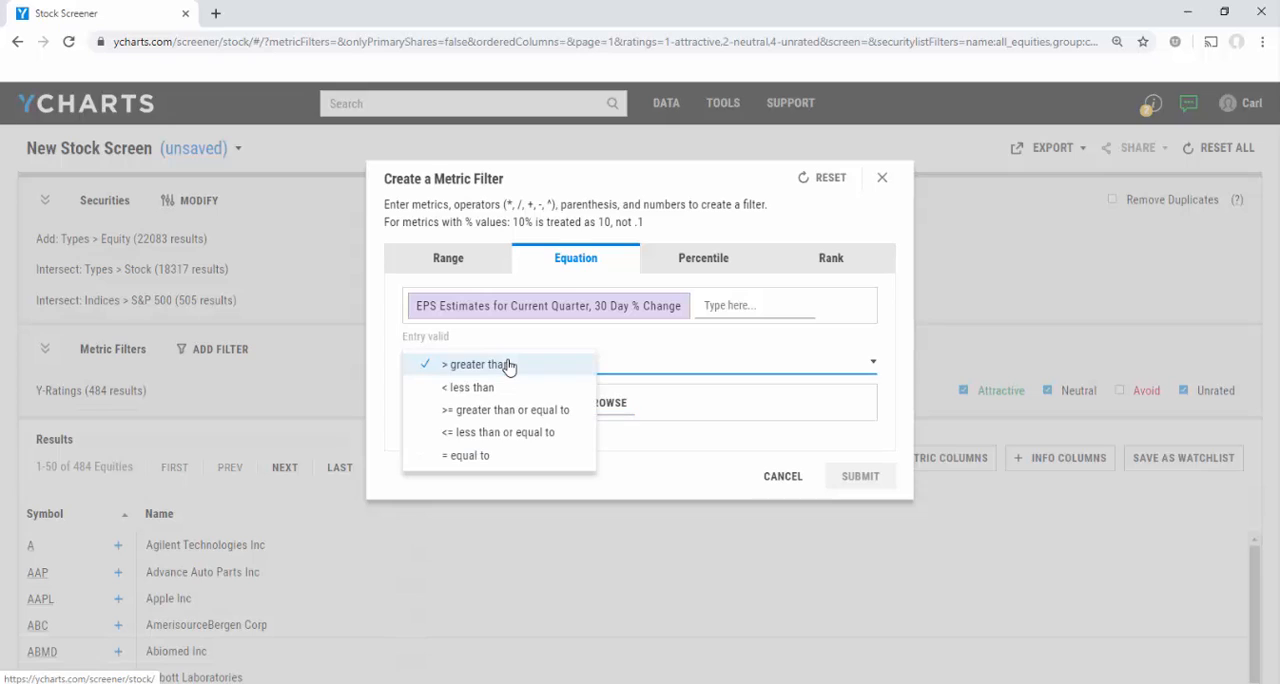
pyautogui.click(509, 364)
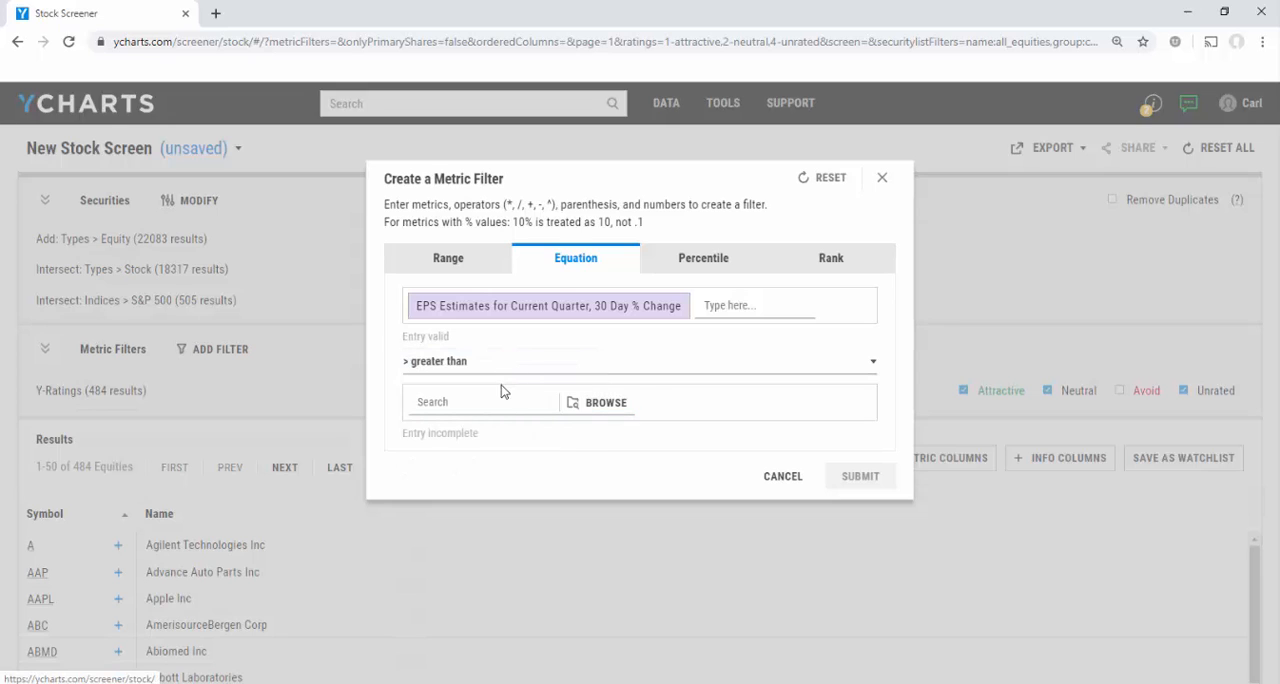
pyautogui.click(498, 398)
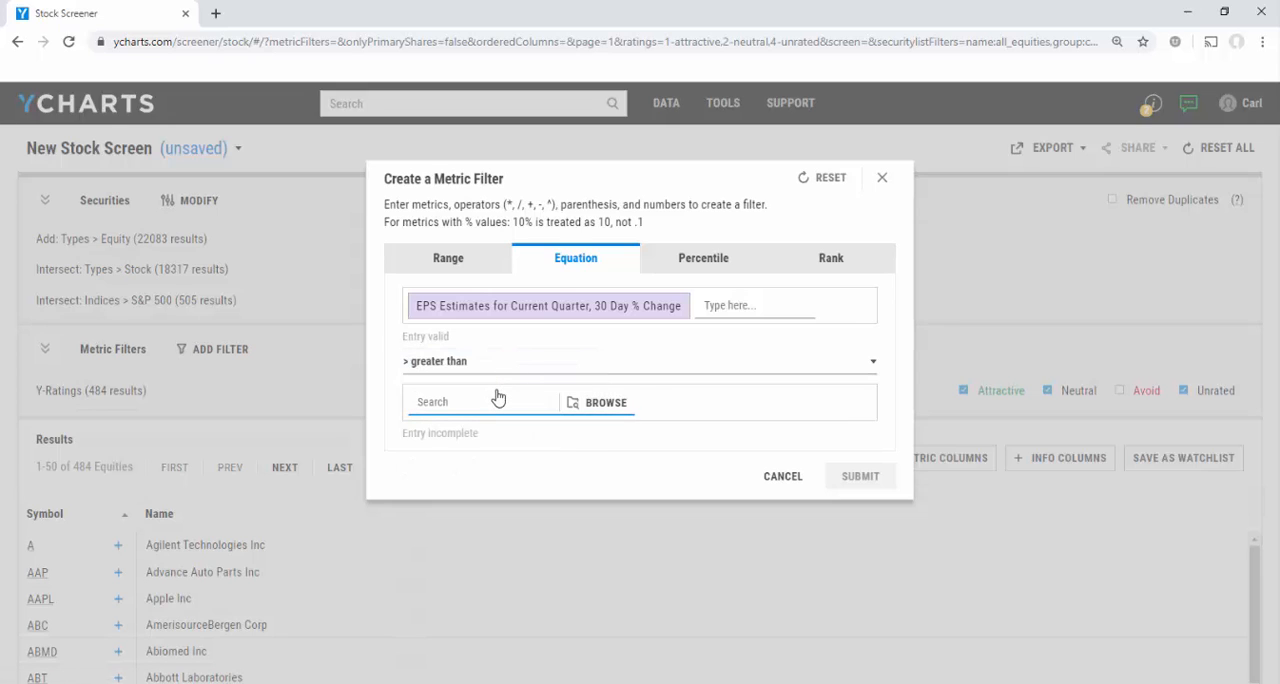
pyautogui.write('5')
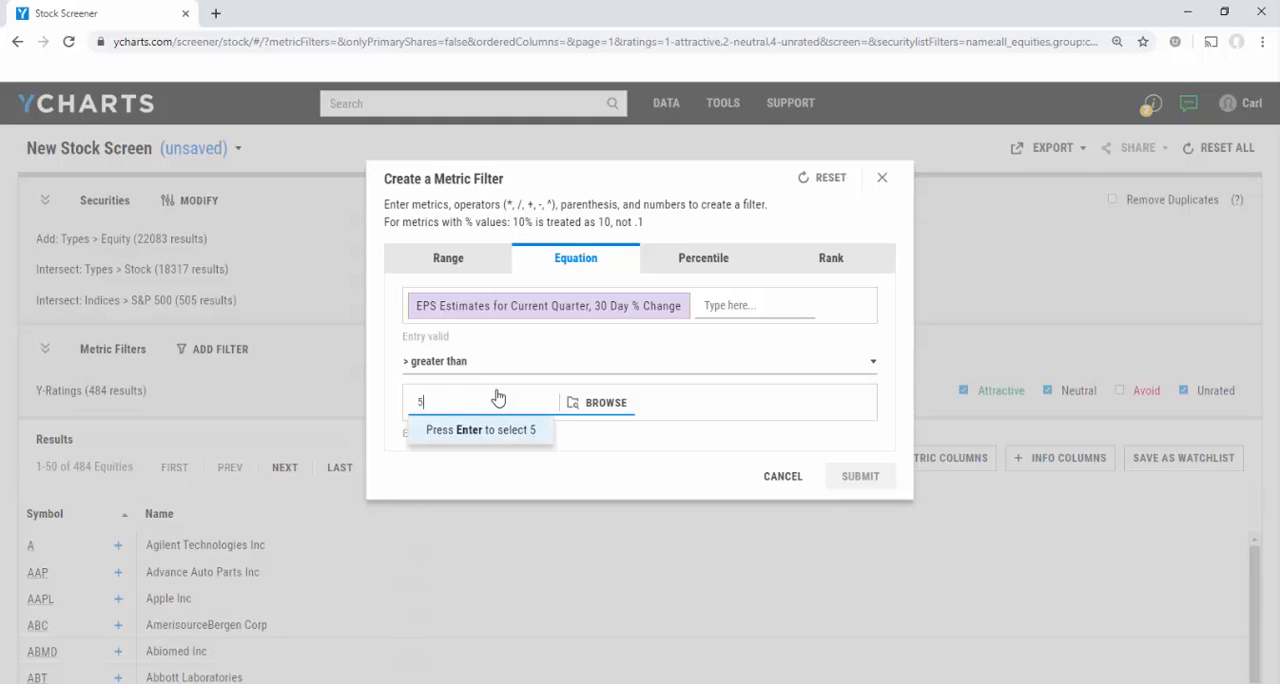
pyautogui.press('Return')
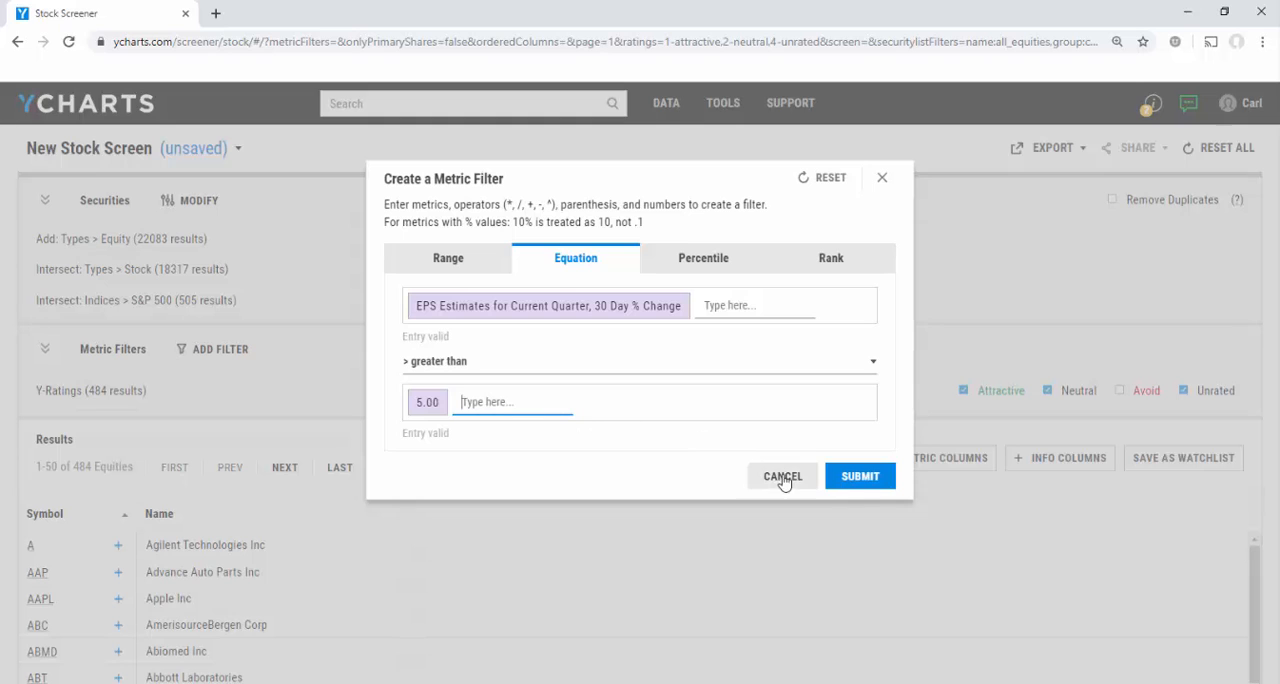
pyautogui.click(860, 478)
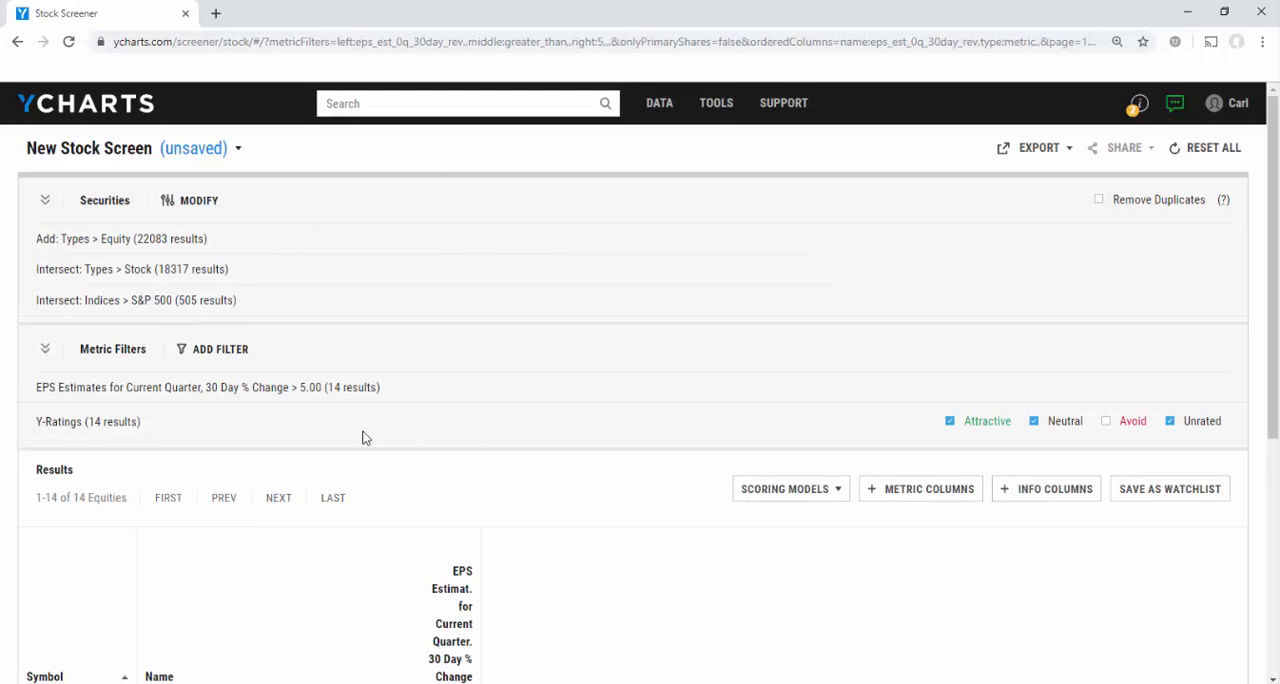
# Start a second equation-based metric filter on Price Target Upside (Daily).
pyautogui.click(222, 355)
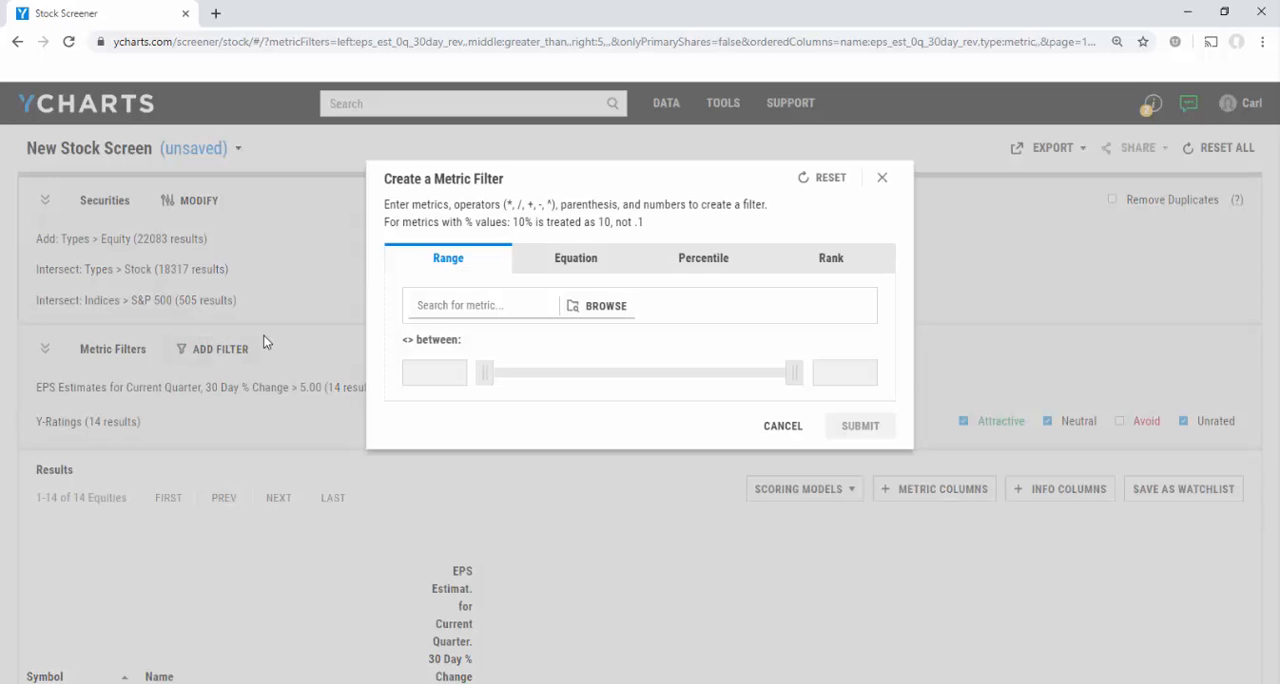
pyautogui.click(555, 265)
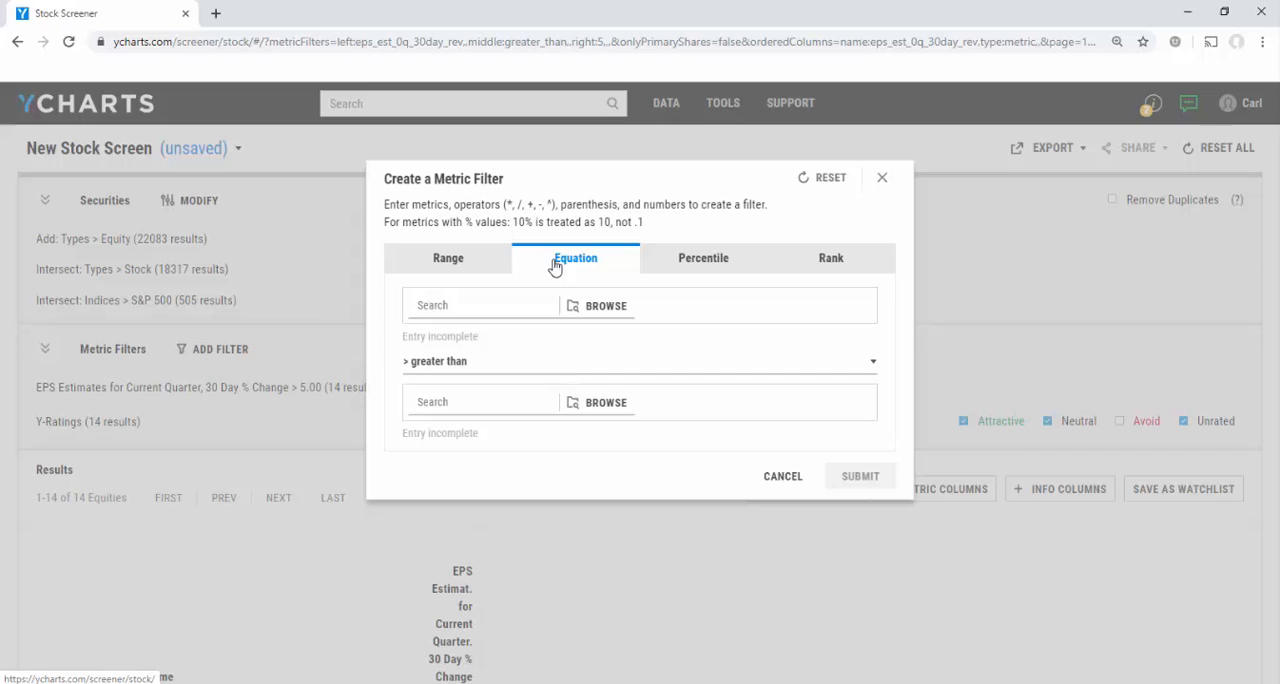
pyautogui.click(510, 307)
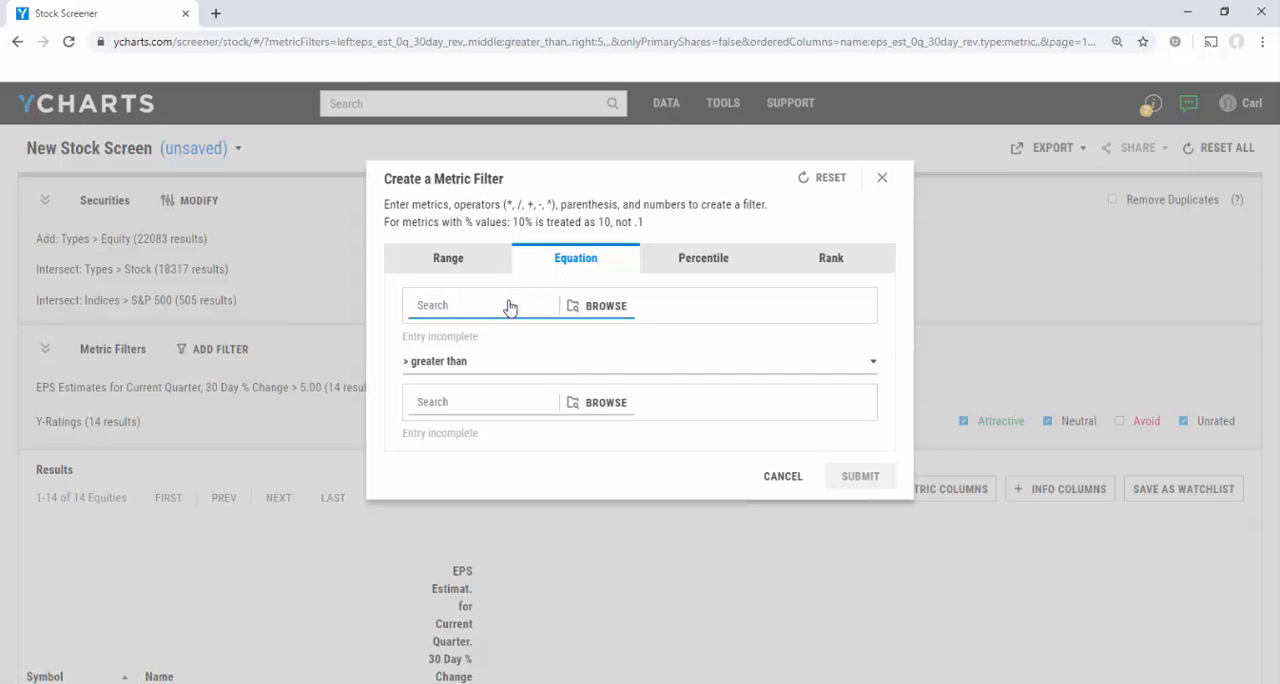
pyautogui.write('price target')
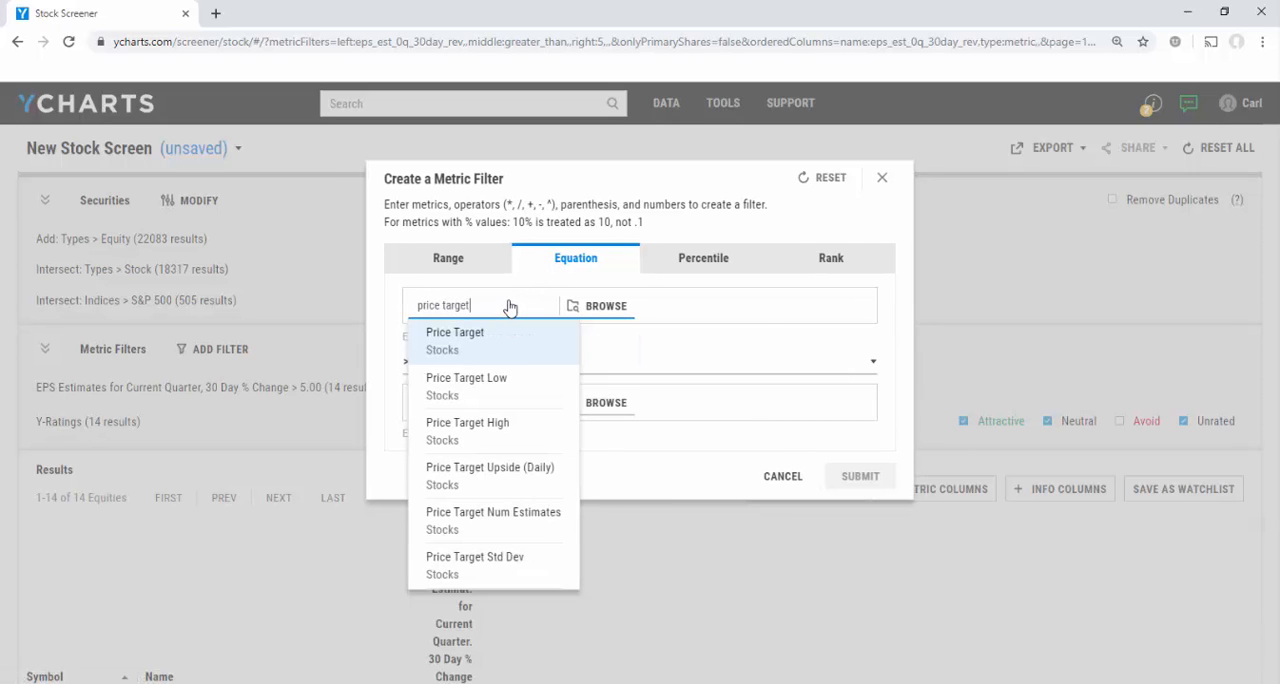
pyautogui.write(' ups')
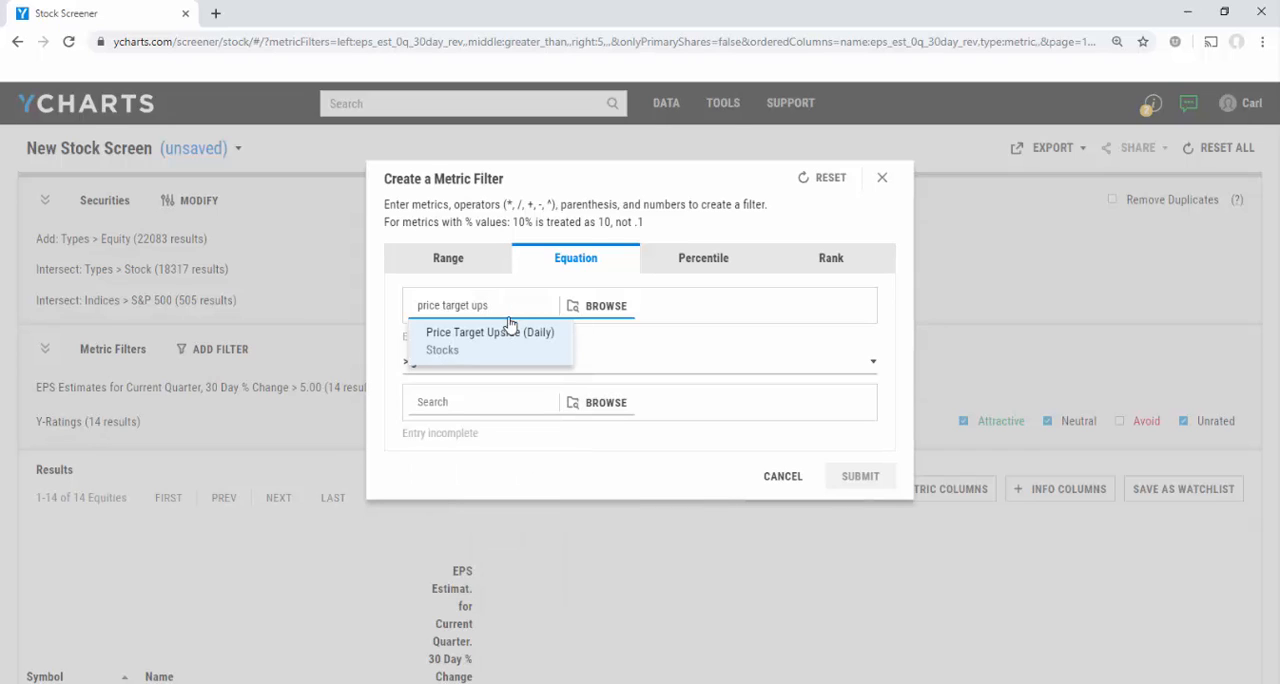
pyautogui.click(508, 338)
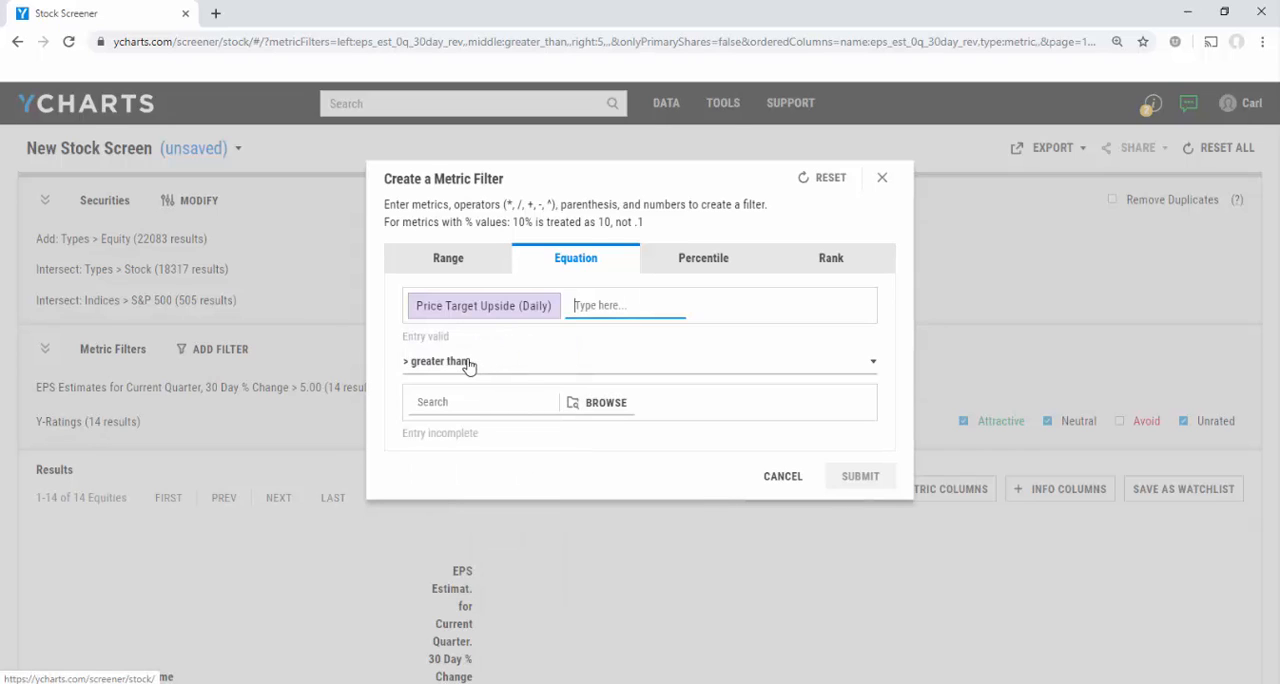
# Set the price target upside condition to greater than 5 and submit the filter.
pyautogui.click(872, 372)
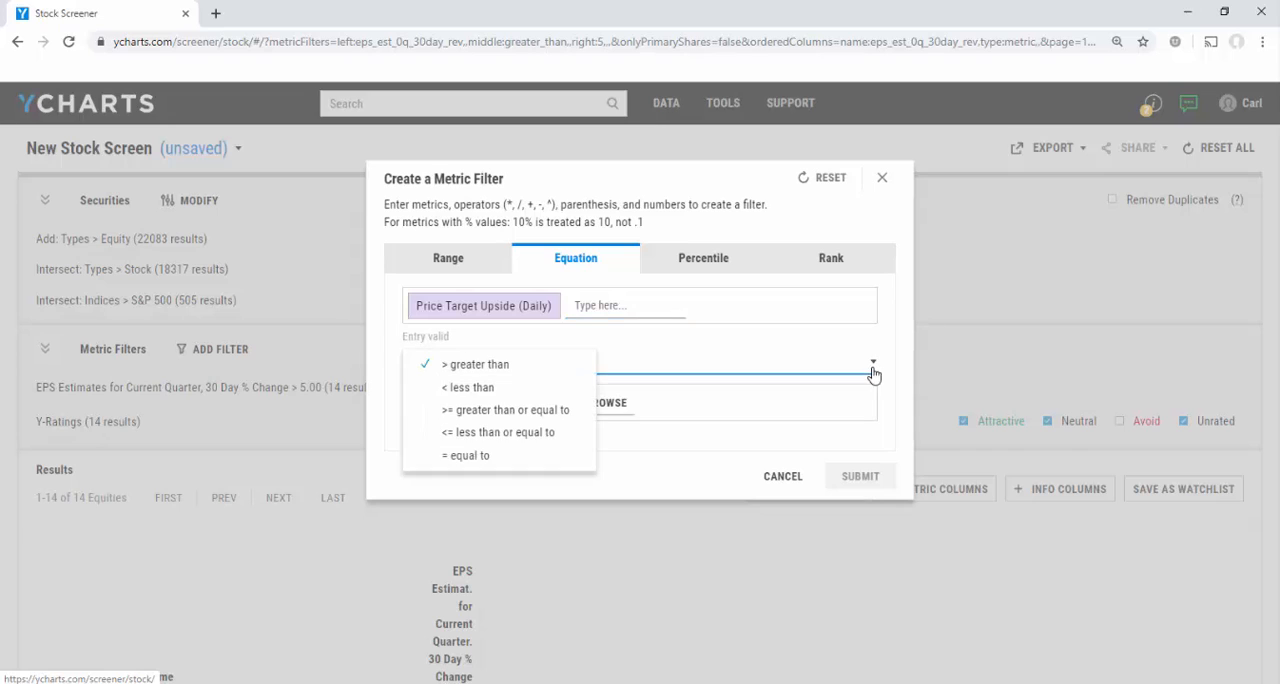
pyautogui.click(564, 368)
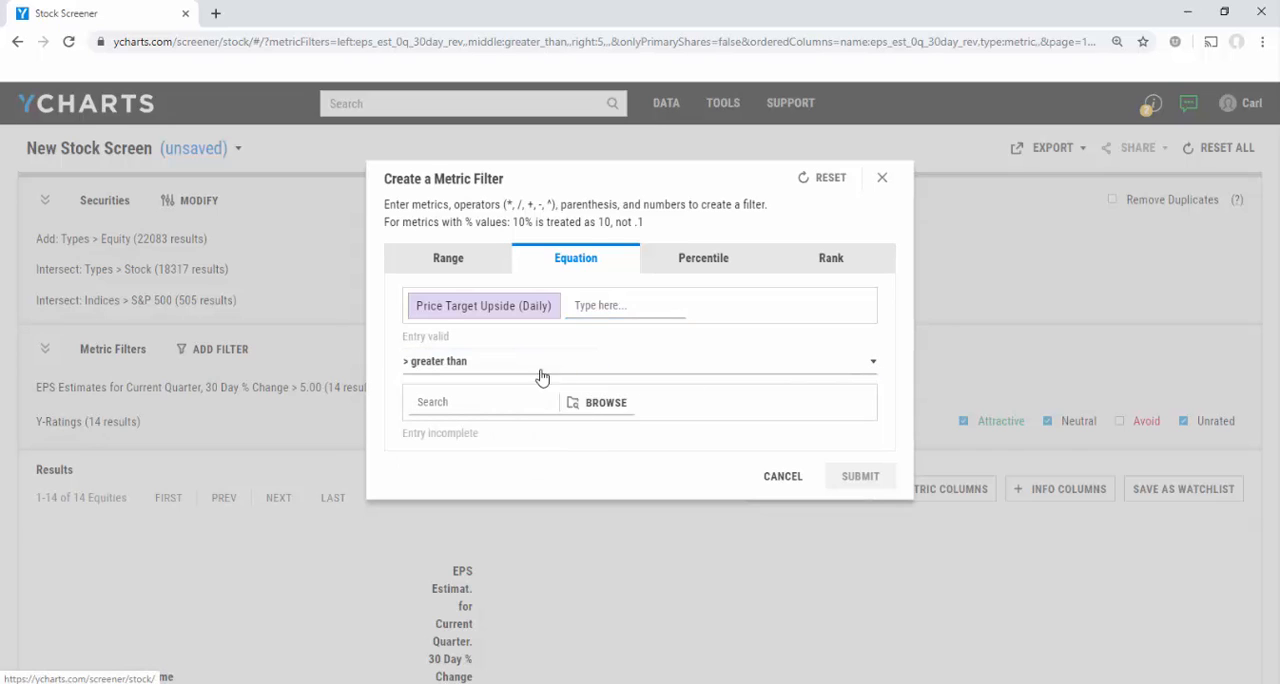
pyautogui.click(485, 402)
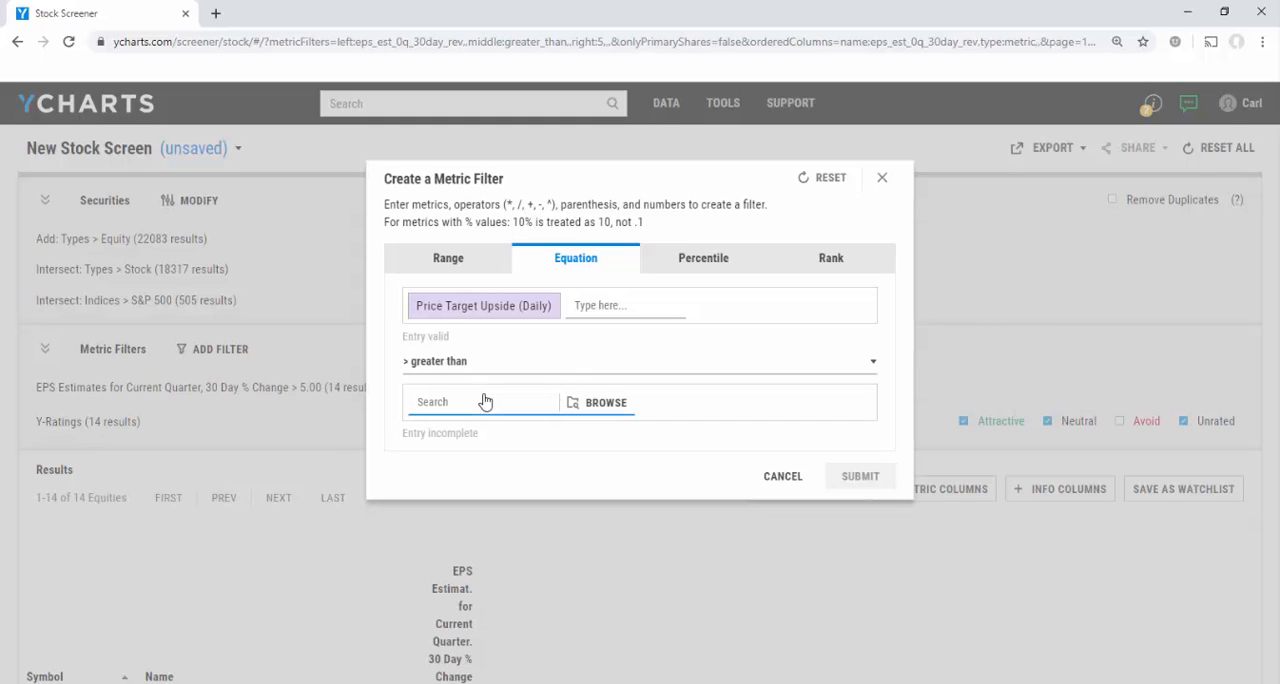
pyautogui.write('5')
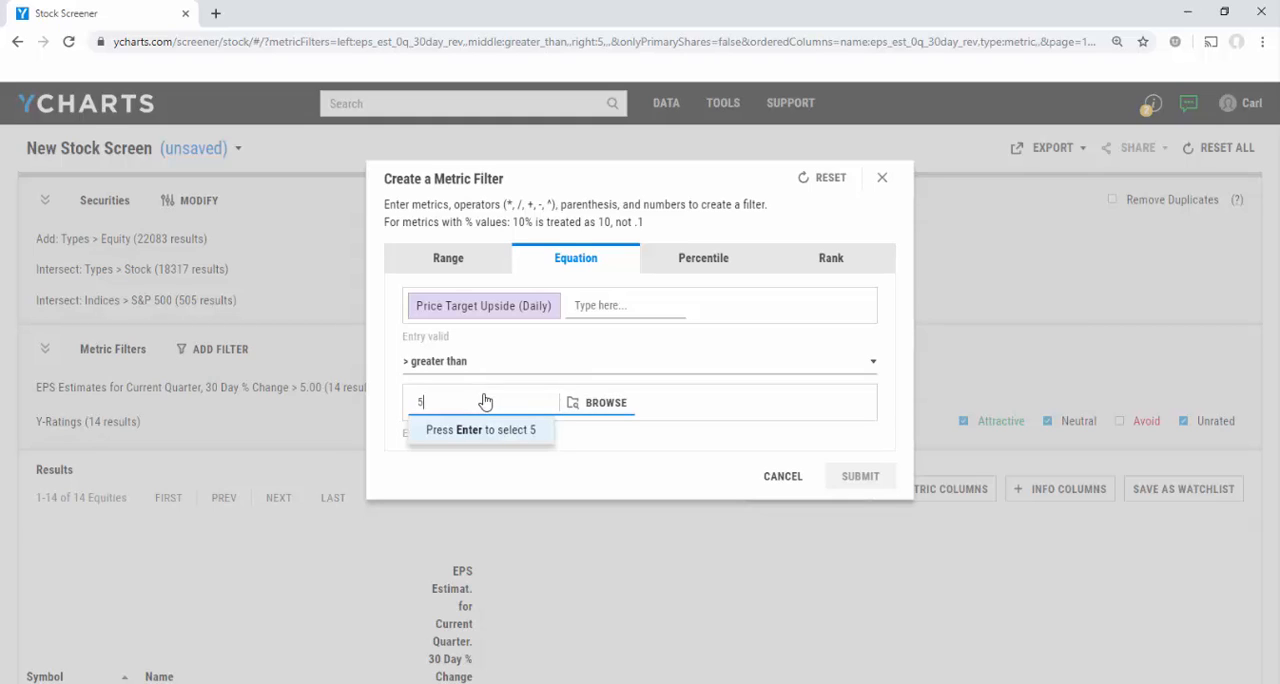
pyautogui.press('Return')
pyautogui.click(858, 477)
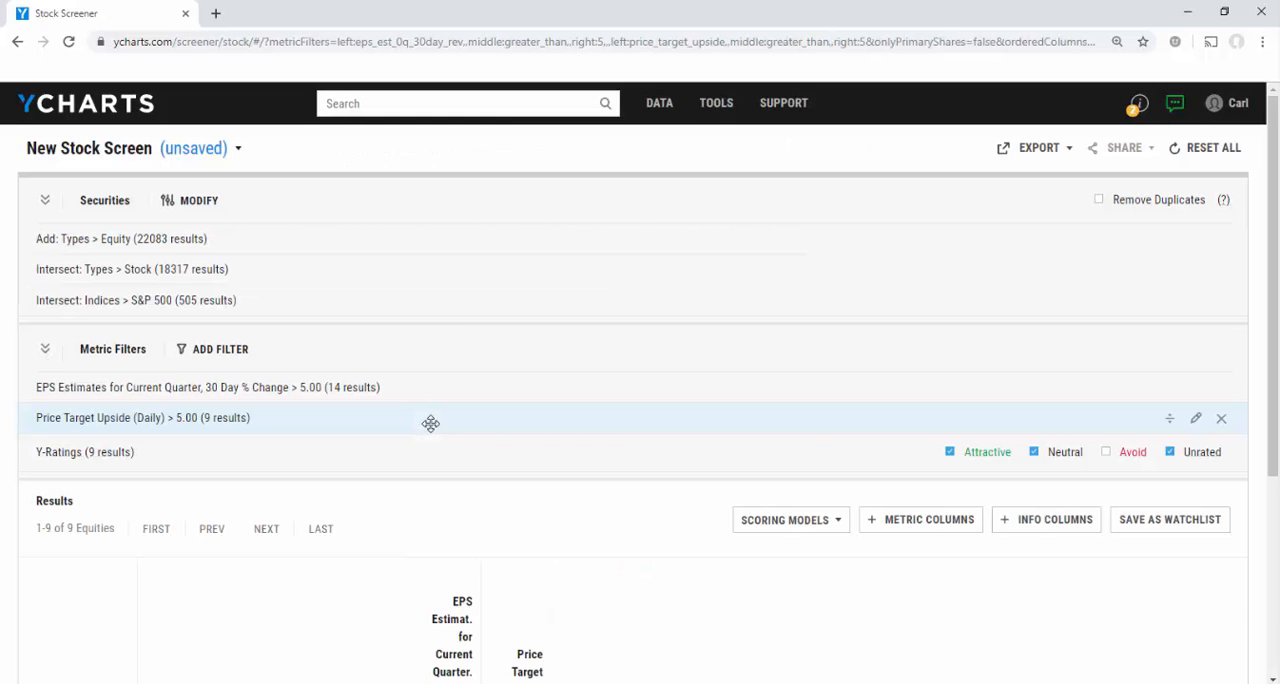
# Add Price and Price Target as metric columns in the screen's results table.
pyautogui.scroll(-3, 546, 517)
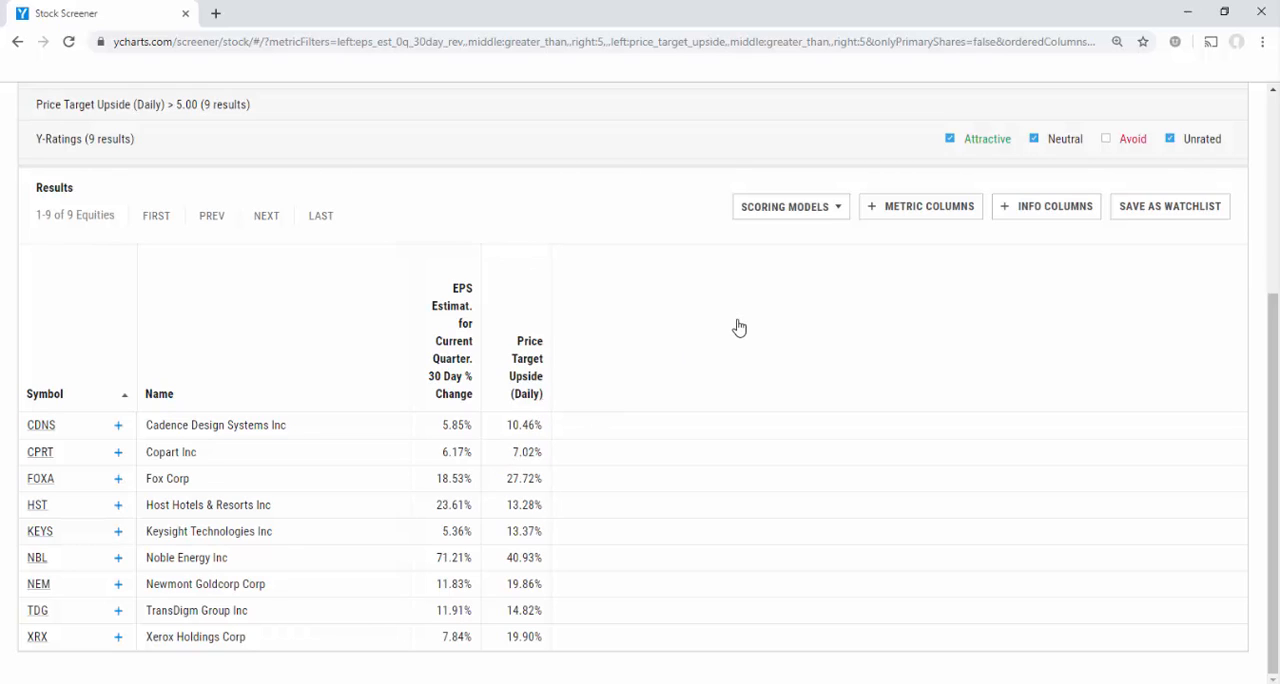
pyautogui.click(928, 221)
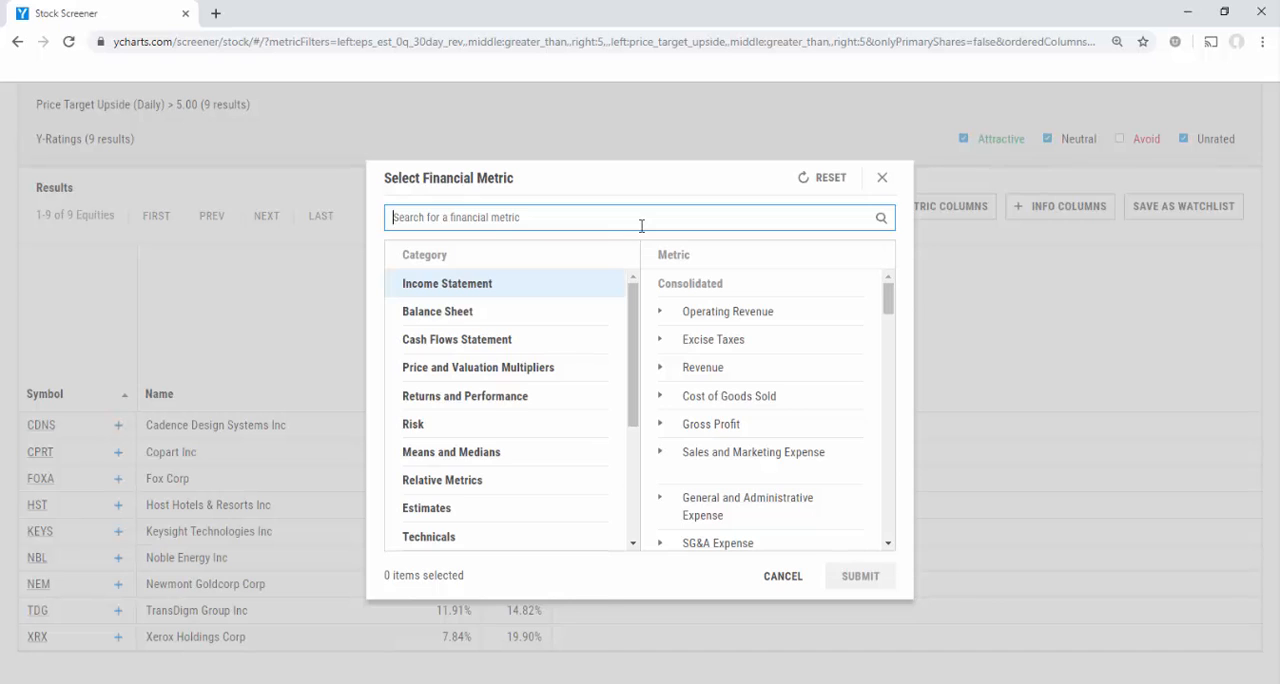
pyautogui.write('price')
pyautogui.press('Return')
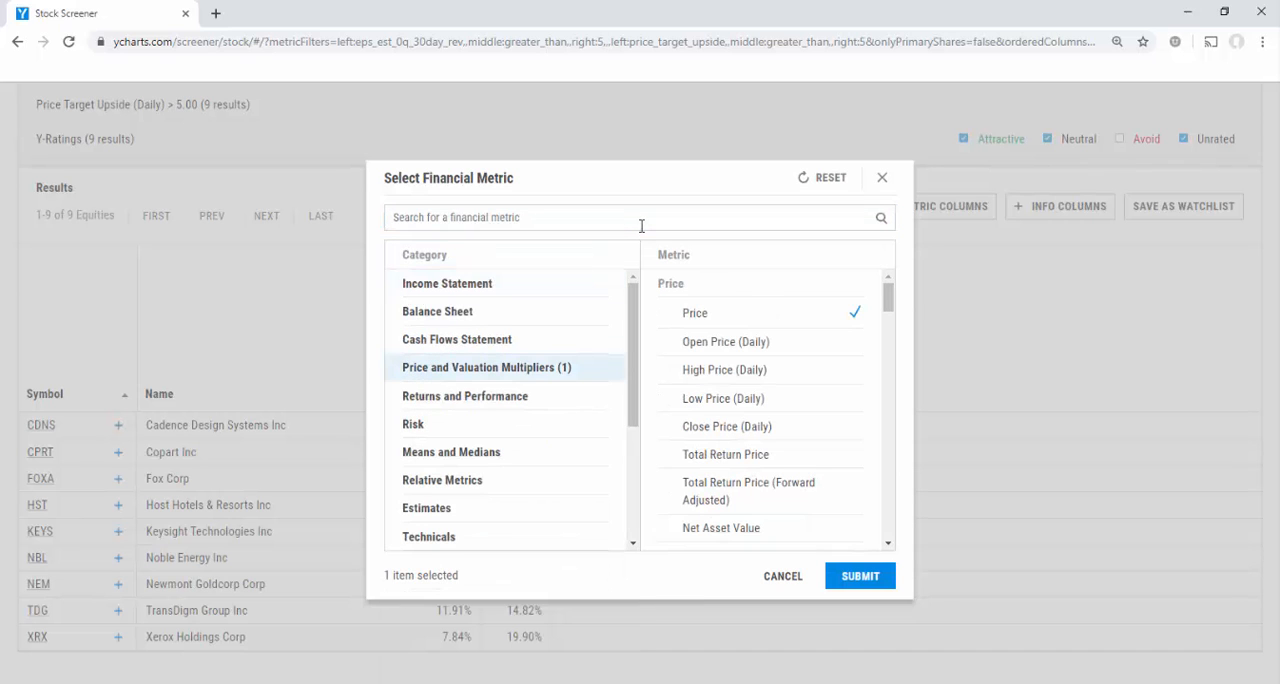
pyautogui.write('price ta')
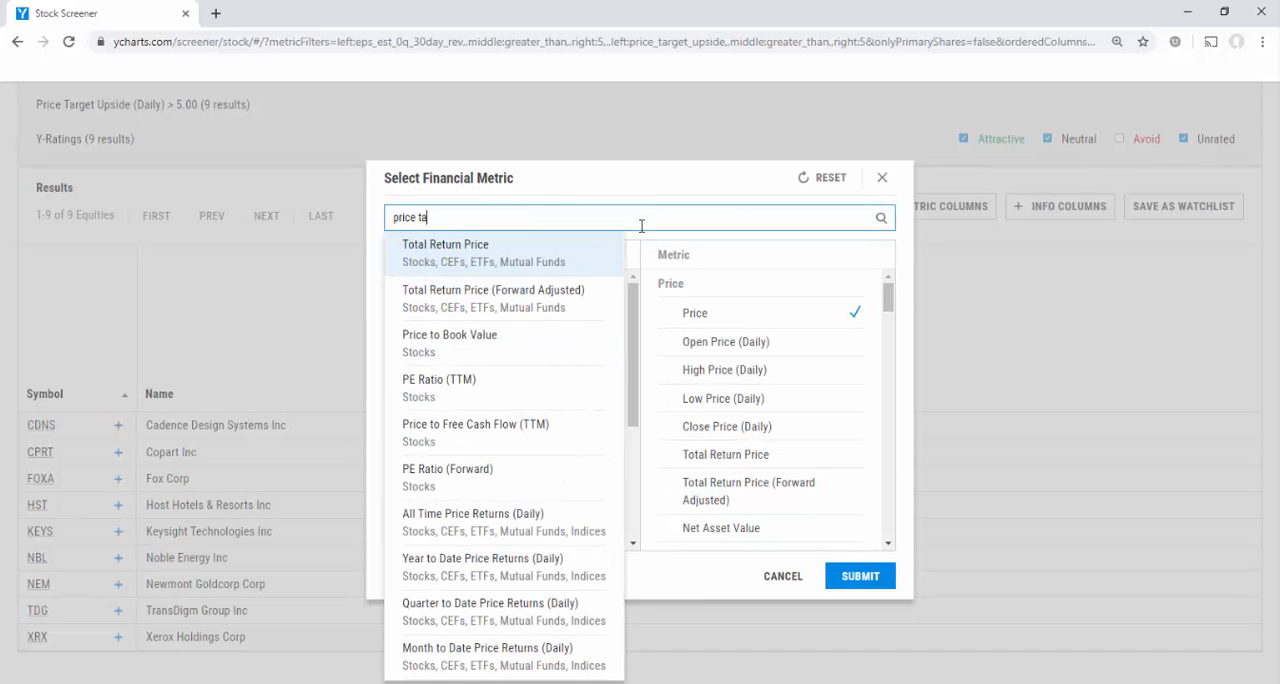
pyautogui.write('rget')
pyautogui.click(516, 262)
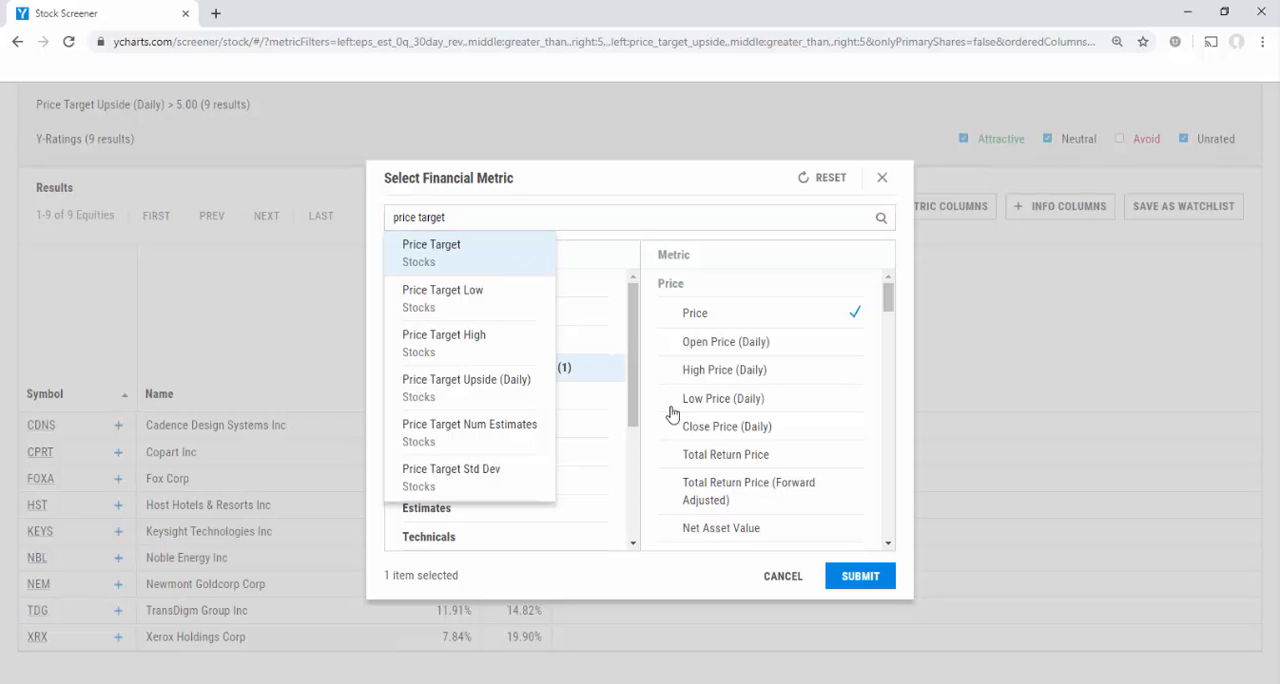
pyautogui.click(872, 578)
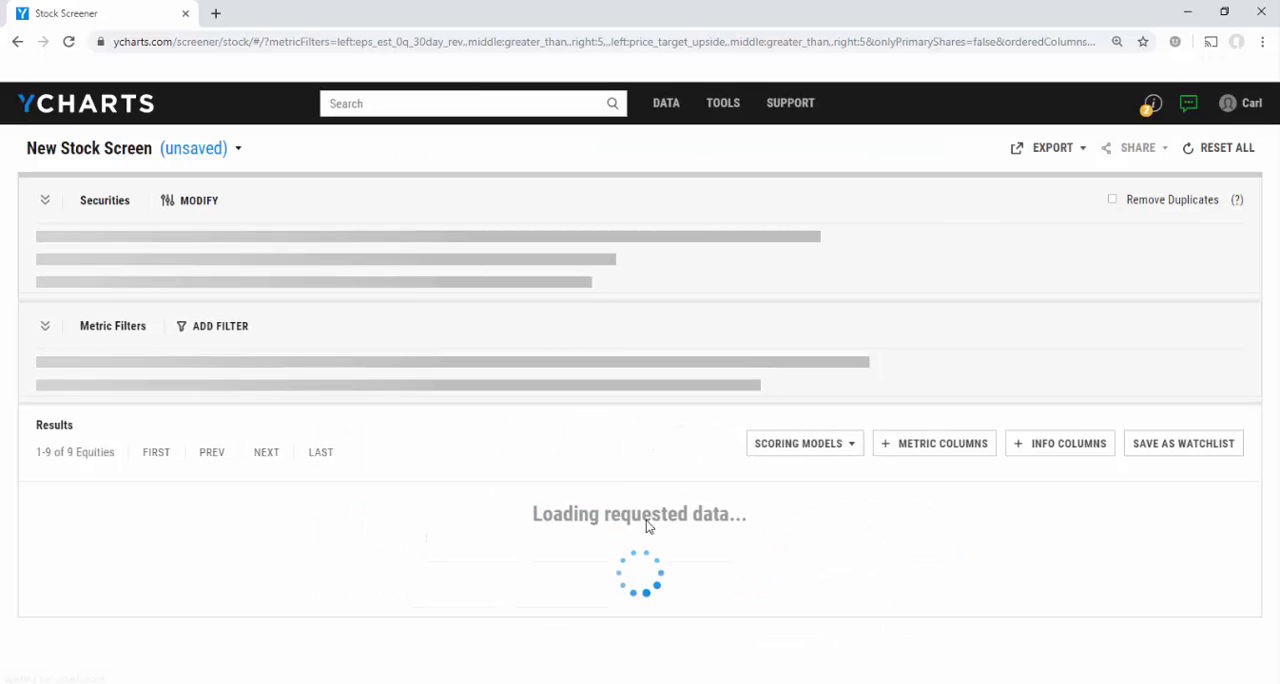
pyautogui.scroll(-2, 646, 521)
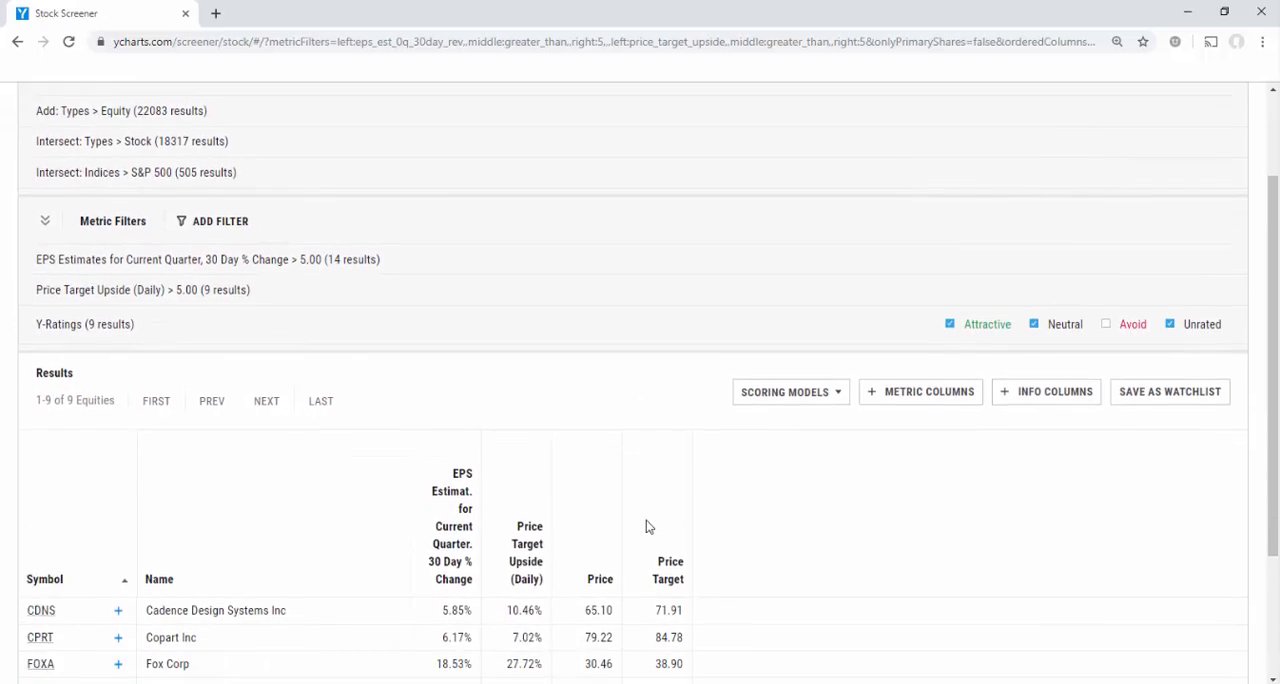
# Start a third equation-based metric filter on Percent of Shares Outstanding Short.
pyautogui.scroll(2, 646, 527)
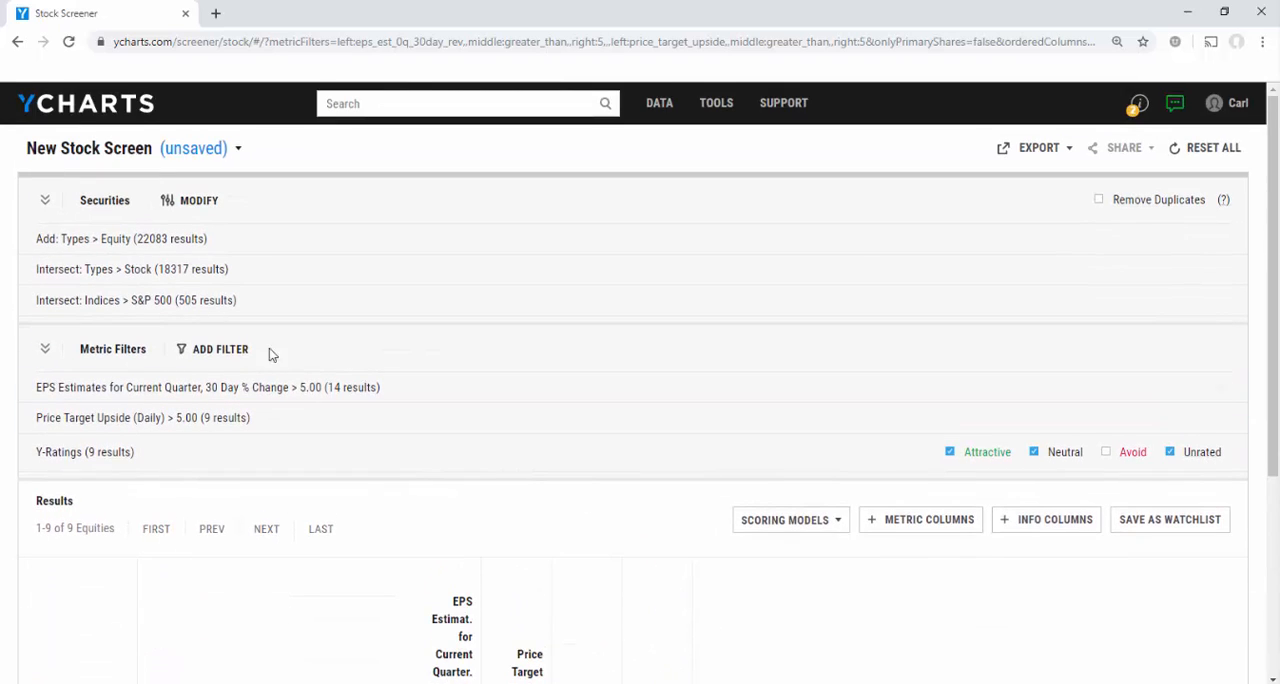
pyautogui.click(226, 357)
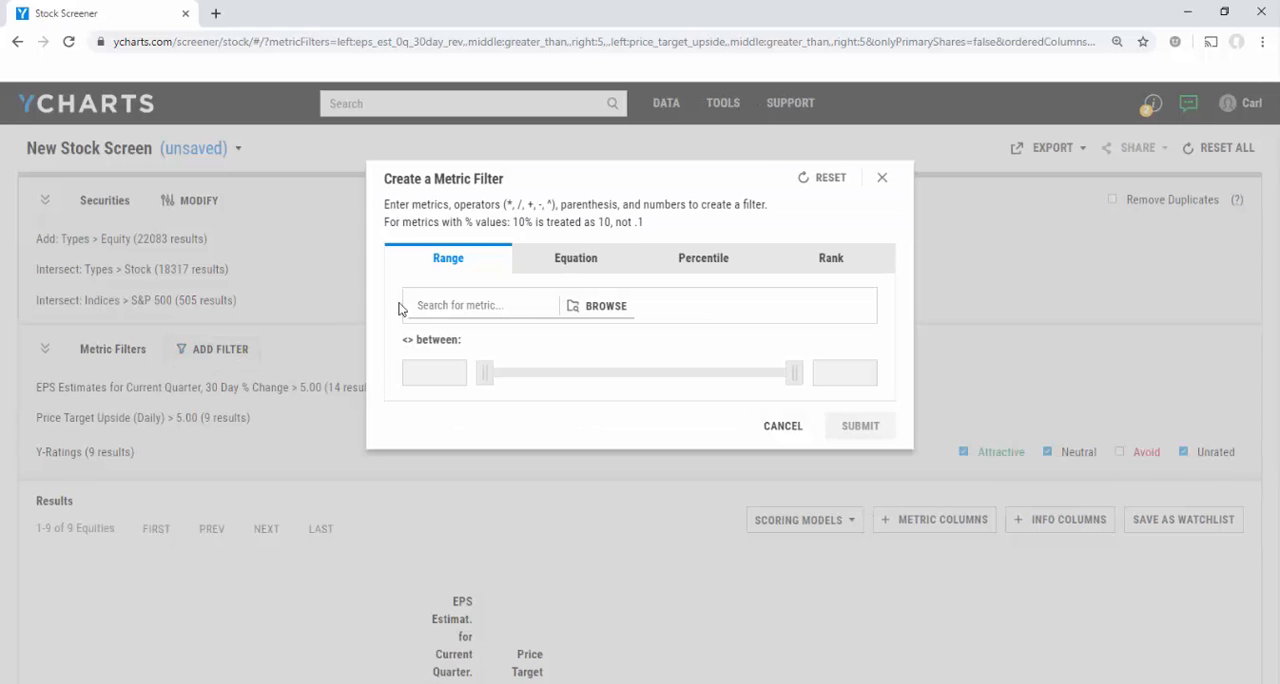
pyautogui.click(552, 270)
pyautogui.click(506, 316)
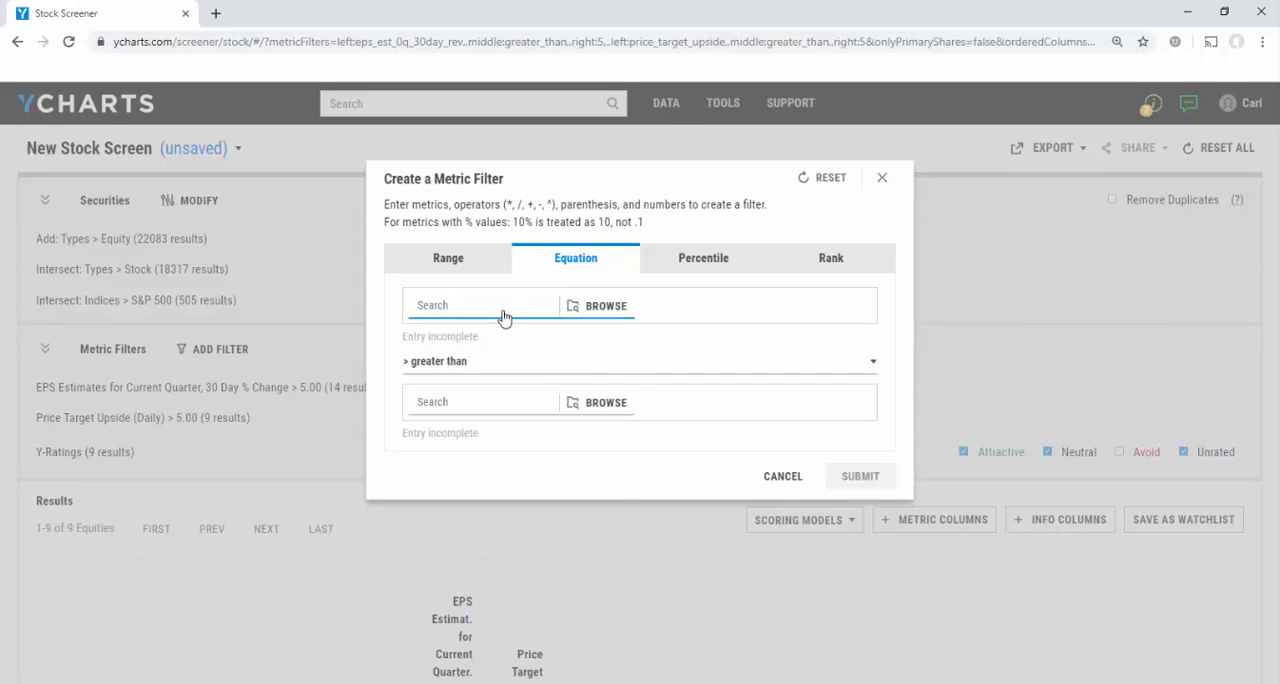
pyautogui.write('percent of share')
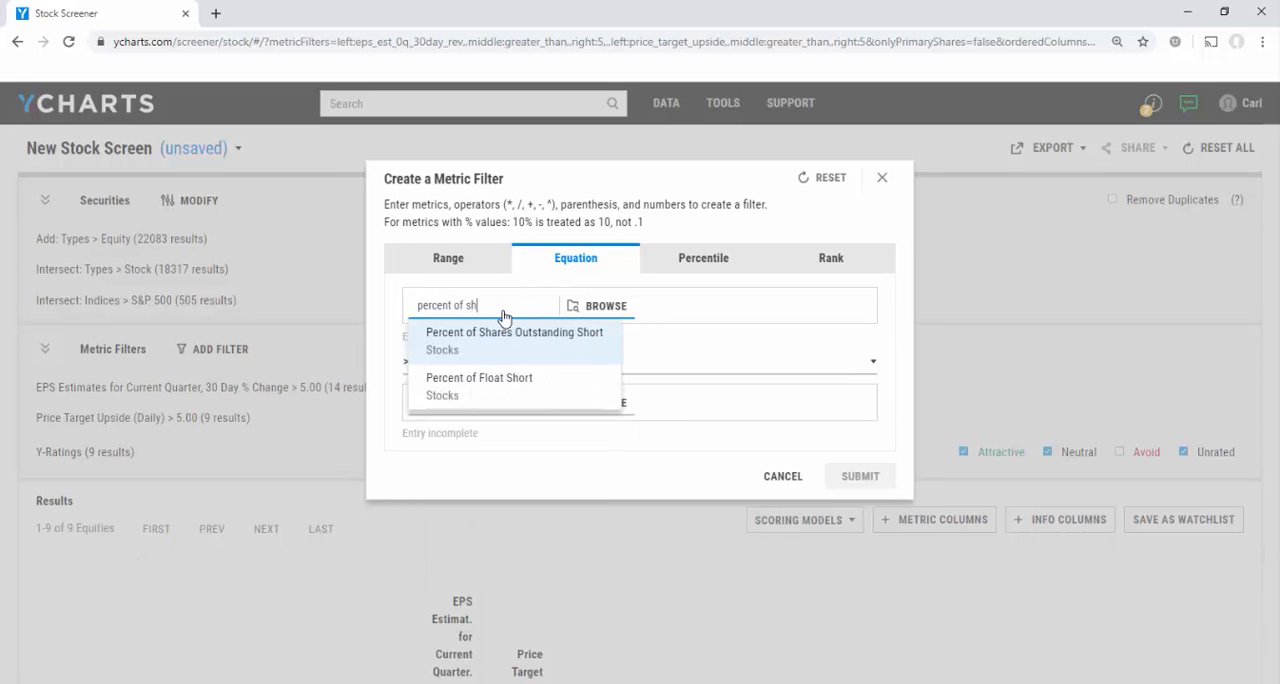
pyautogui.click(525, 366)
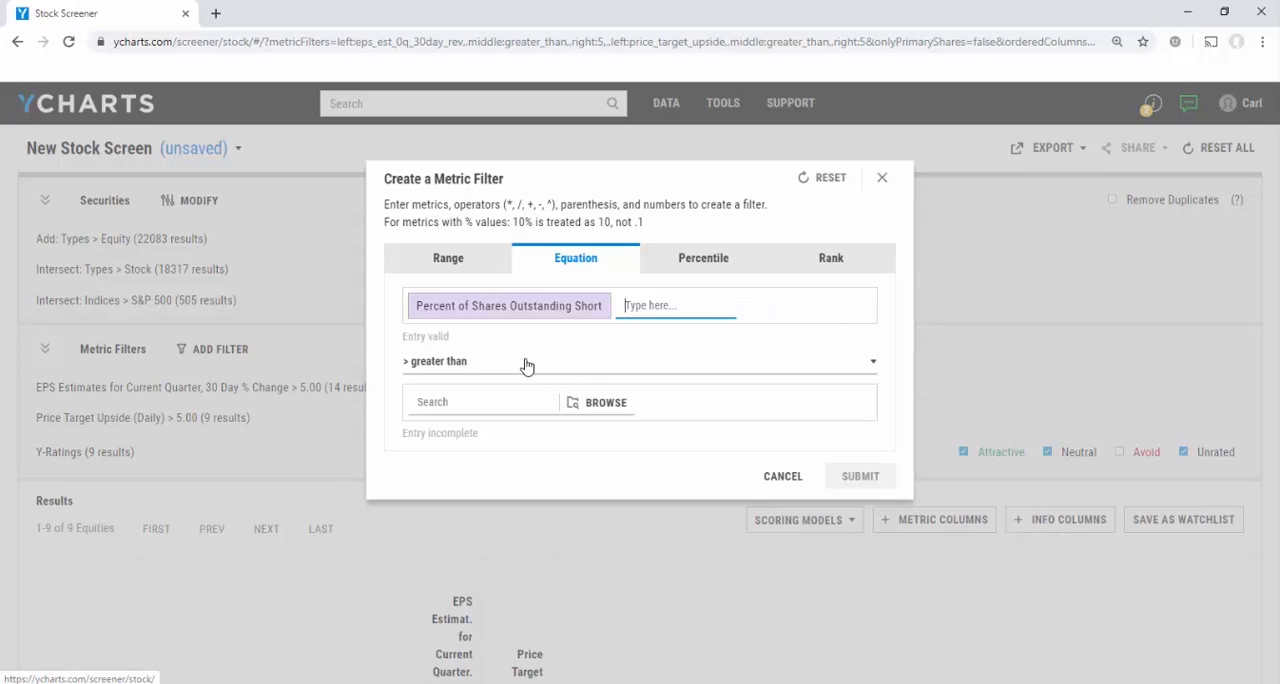
# Set the shares outstanding short condition to less than 5 and submit the filter.
pyautogui.click(517, 361)
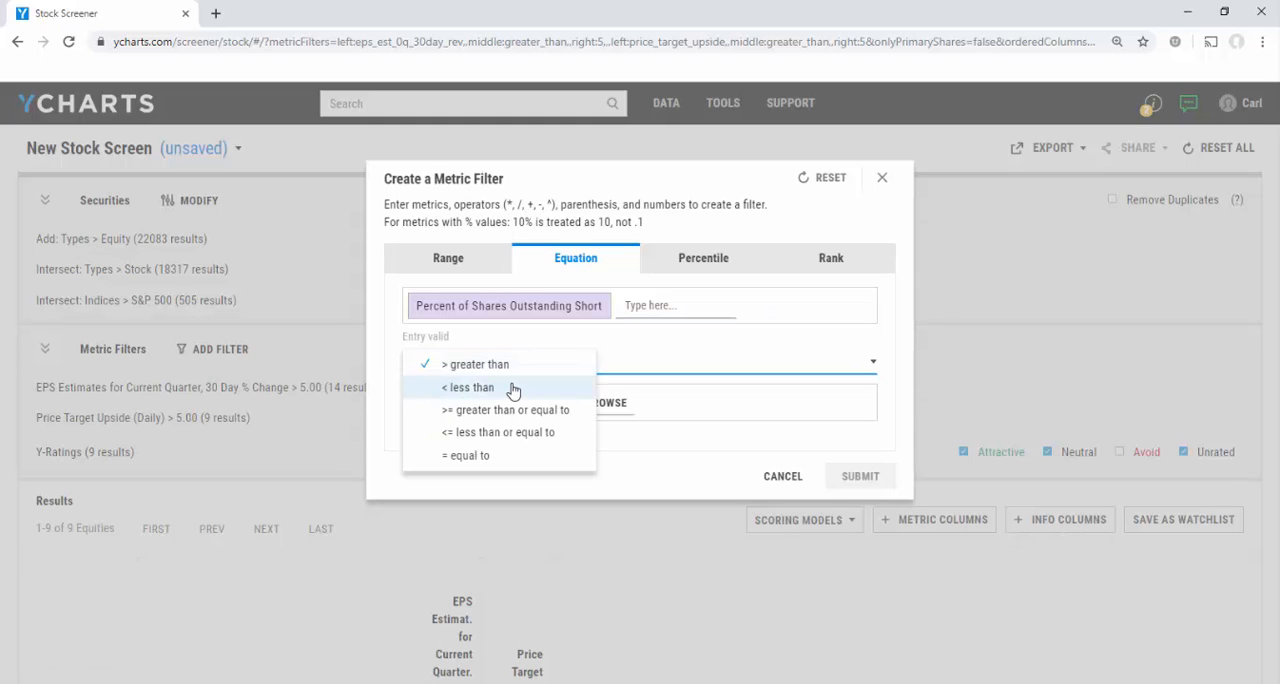
pyautogui.click(508, 388)
pyautogui.click(503, 402)
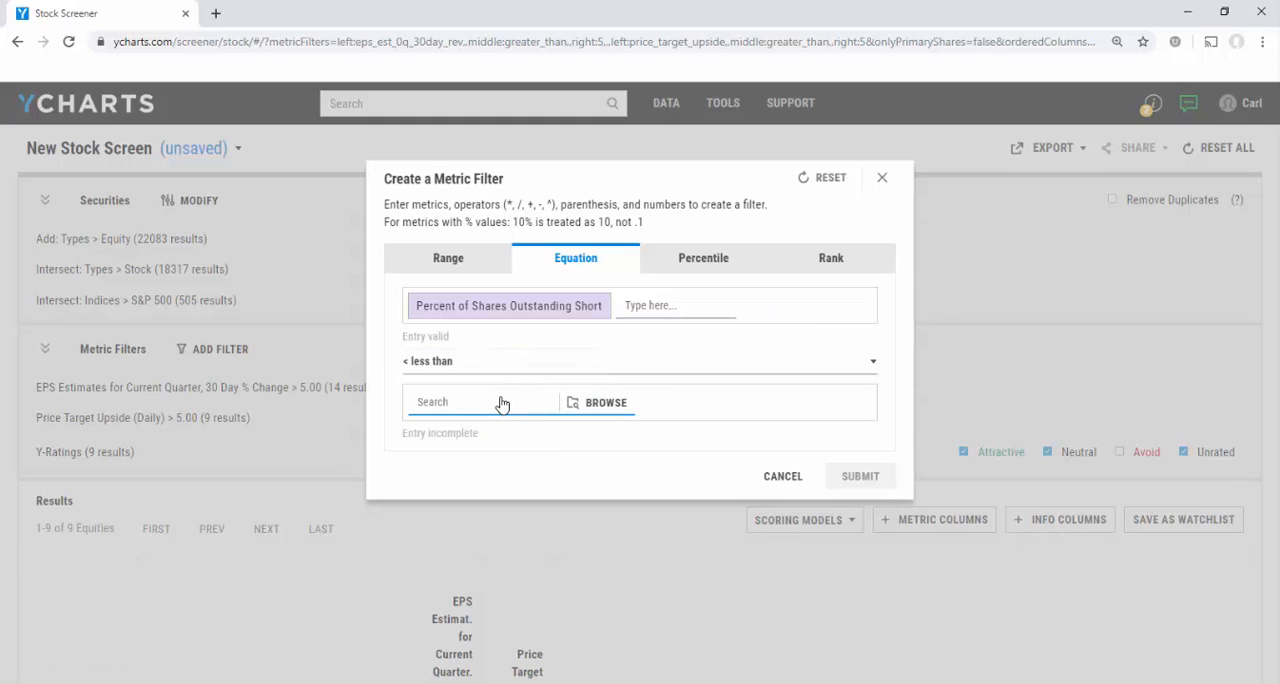
pyautogui.write('5')
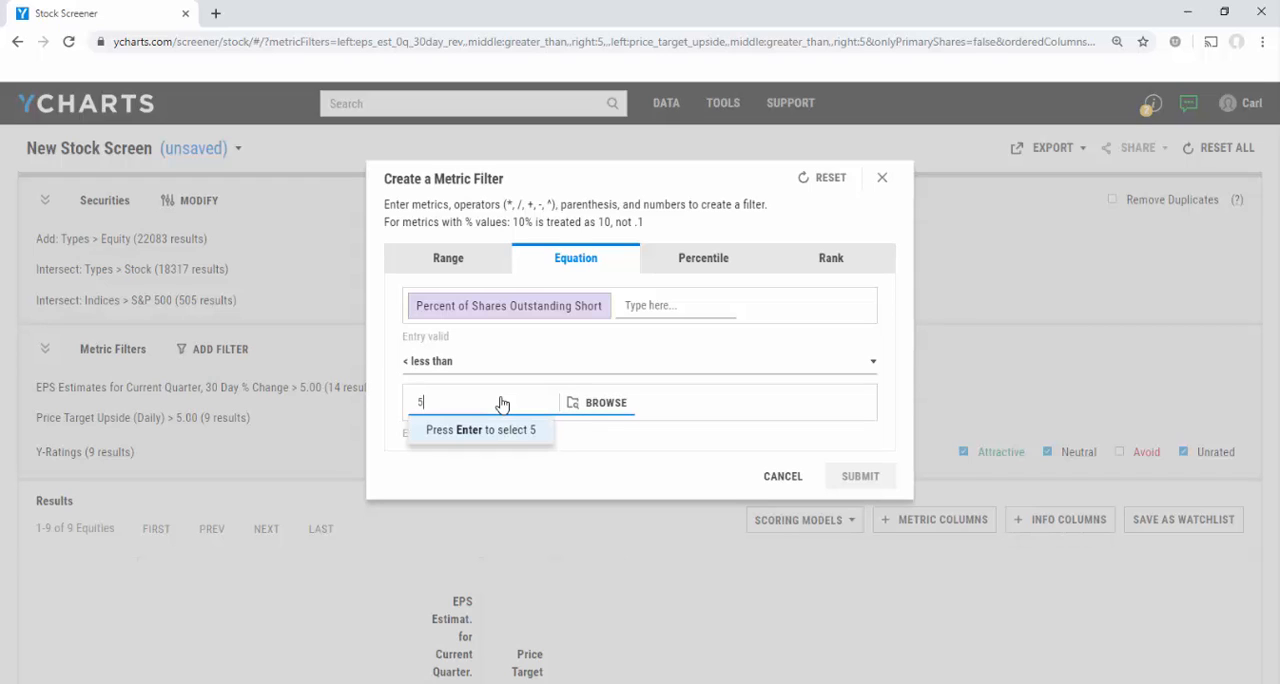
pyautogui.press('Return')
pyautogui.click(847, 478)
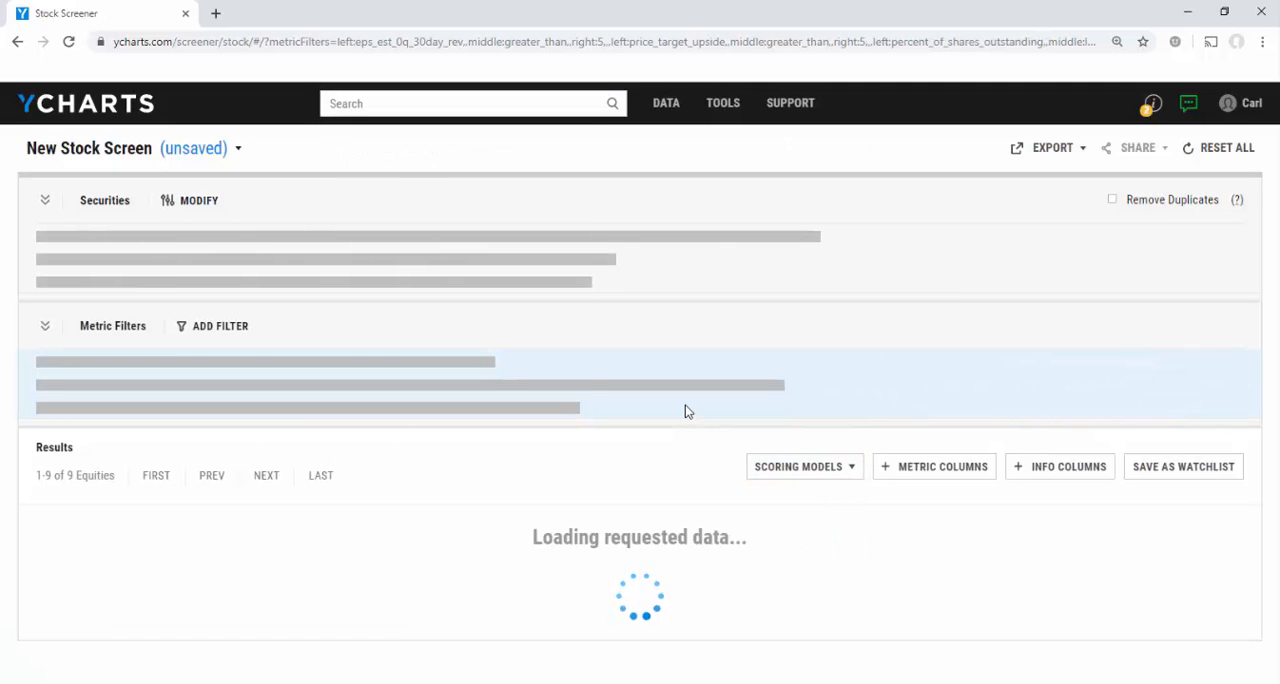
# Look through the Sector/Industry fields offered as info columns and leave the selection without adding any.
pyautogui.scroll(-2, 685, 411)
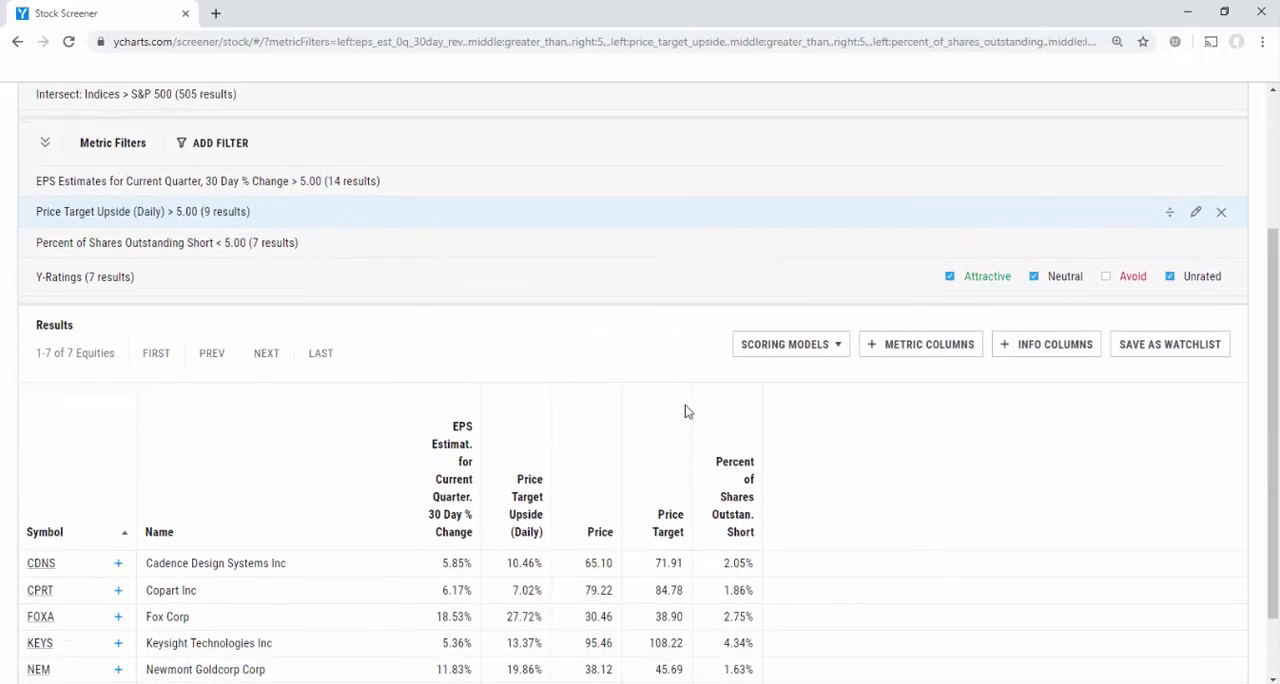
pyautogui.scroll(-2, 685, 411)
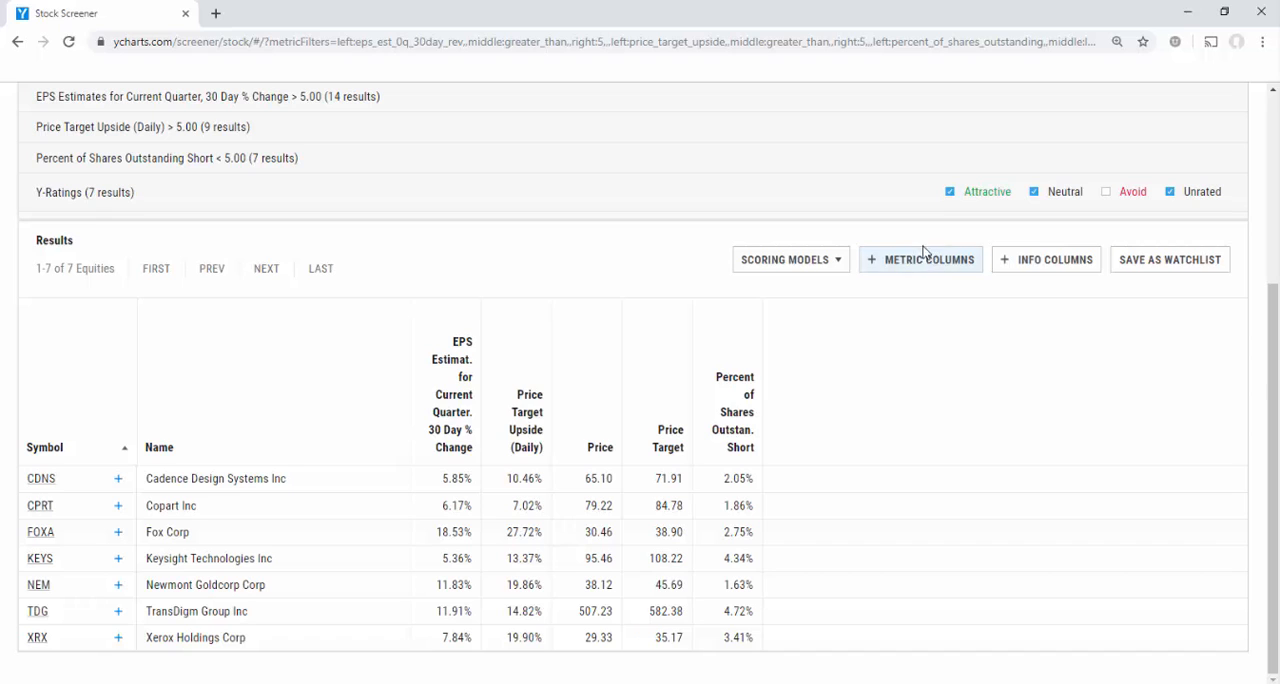
pyautogui.click(1047, 259)
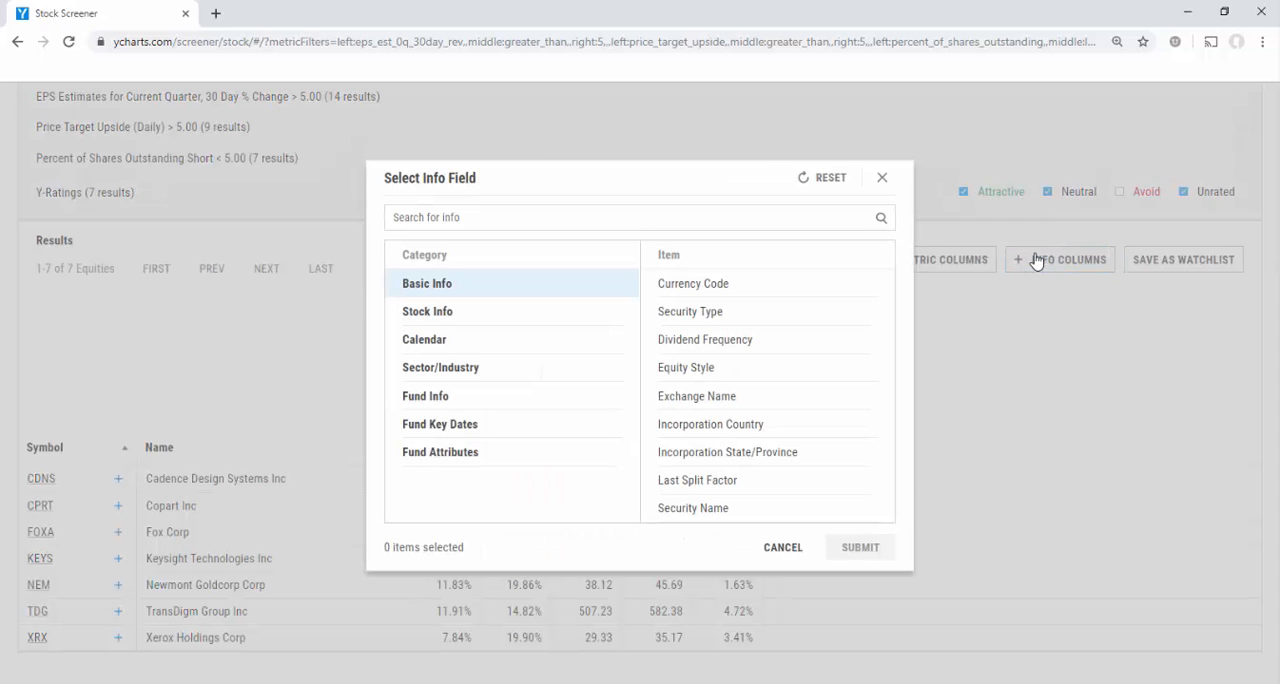
pyautogui.click(540, 378)
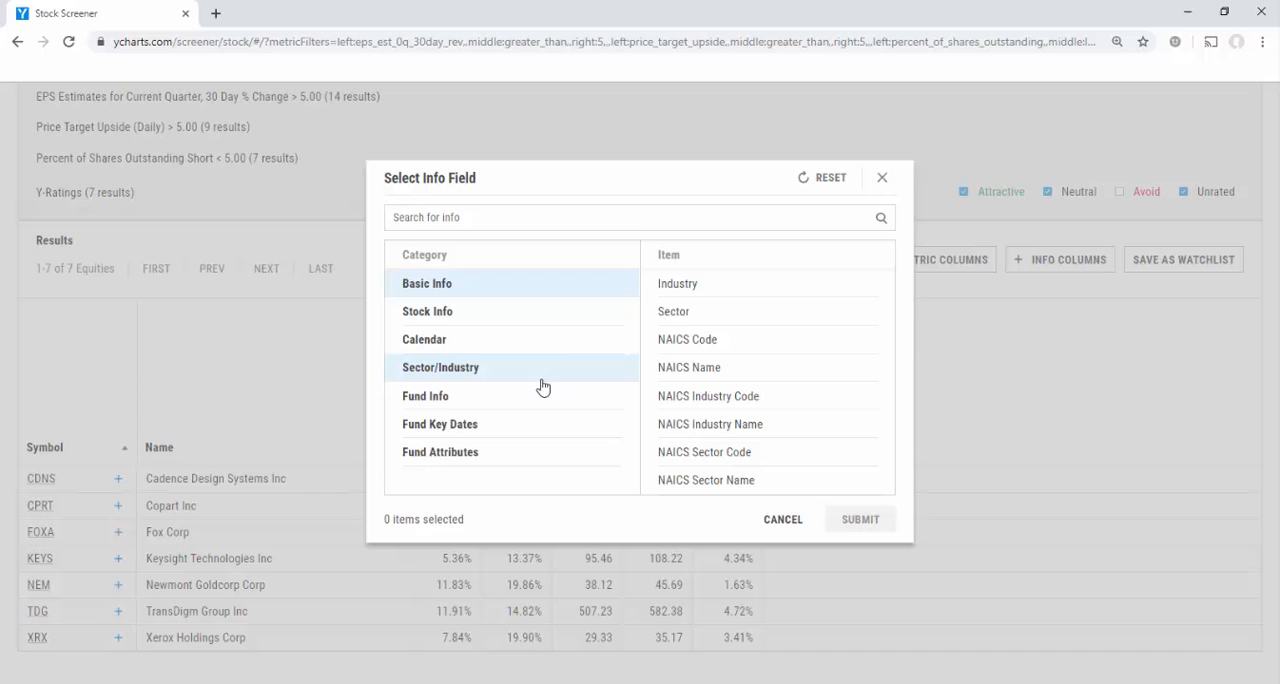
pyautogui.click(883, 180)
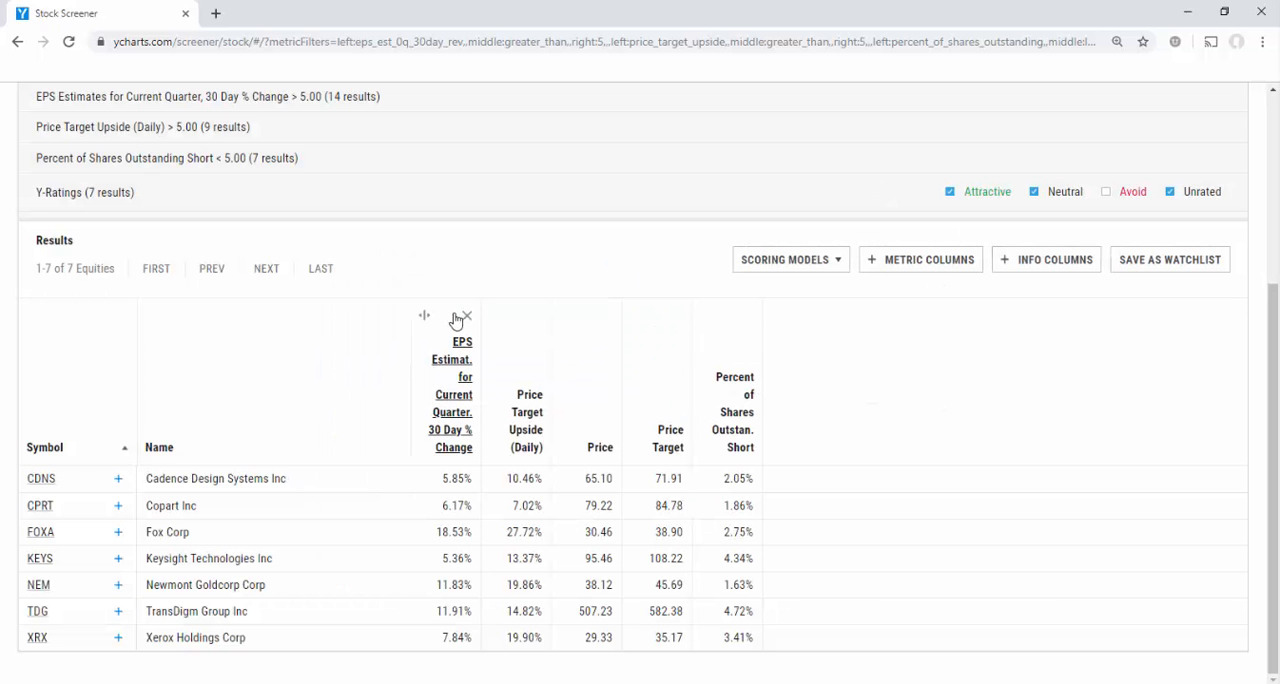
# Bring up the option to save the stock screen under a new name and dismiss it without saving.
pyautogui.scroll(2, 455, 318)
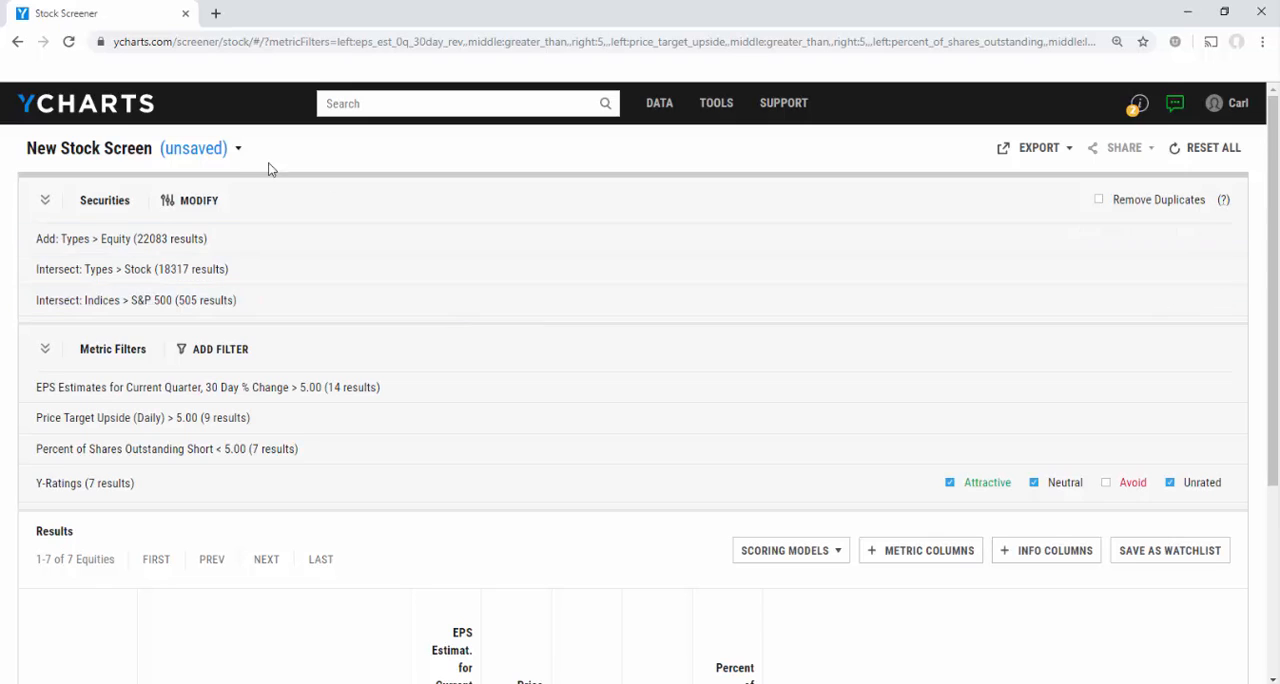
pyautogui.click(237, 152)
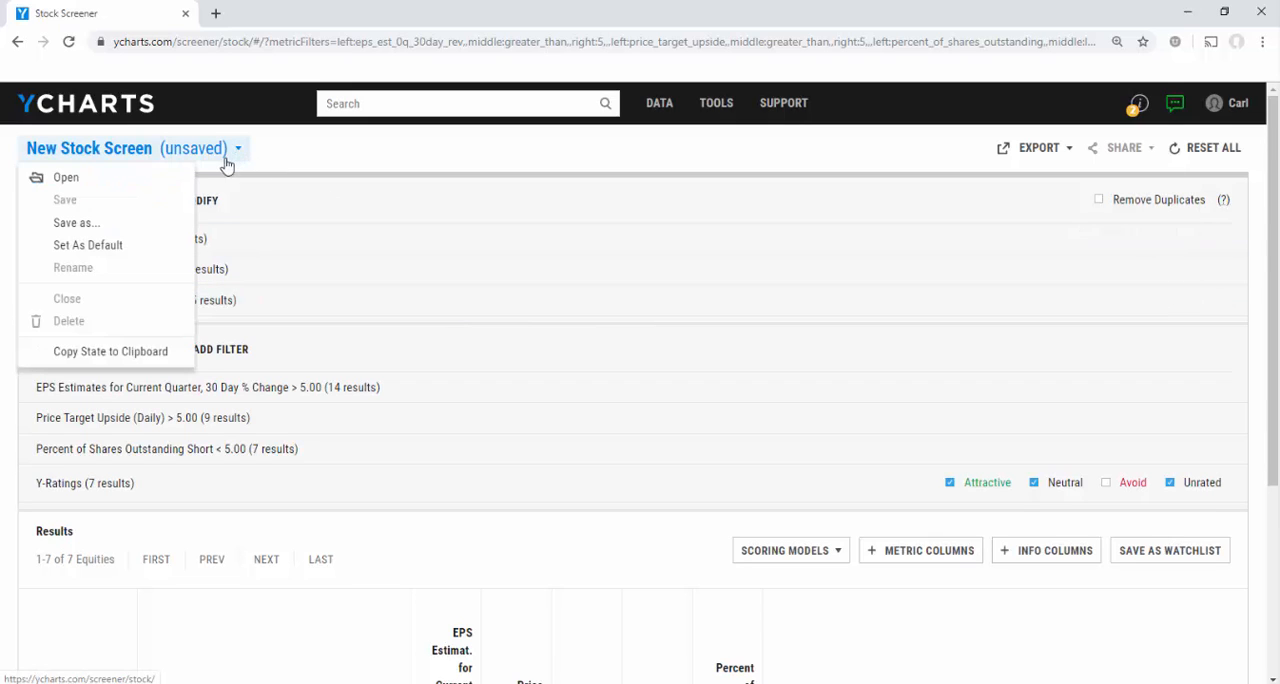
pyautogui.click(136, 225)
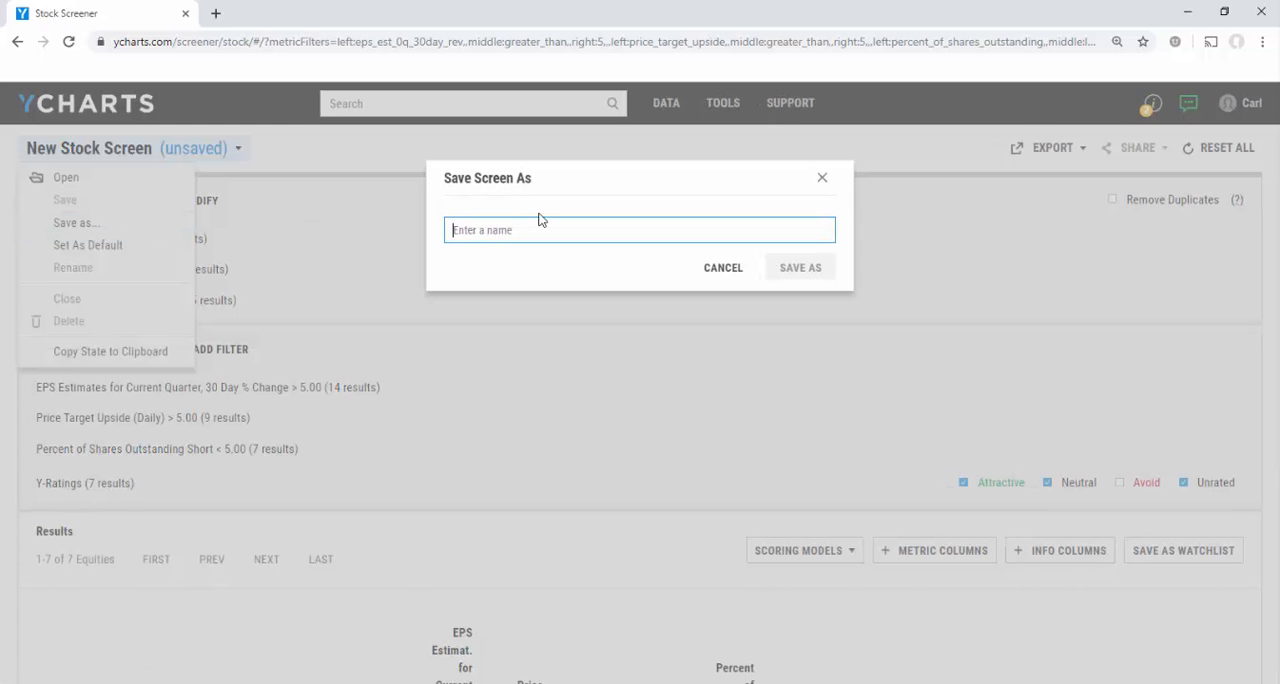
pyautogui.click(820, 186)
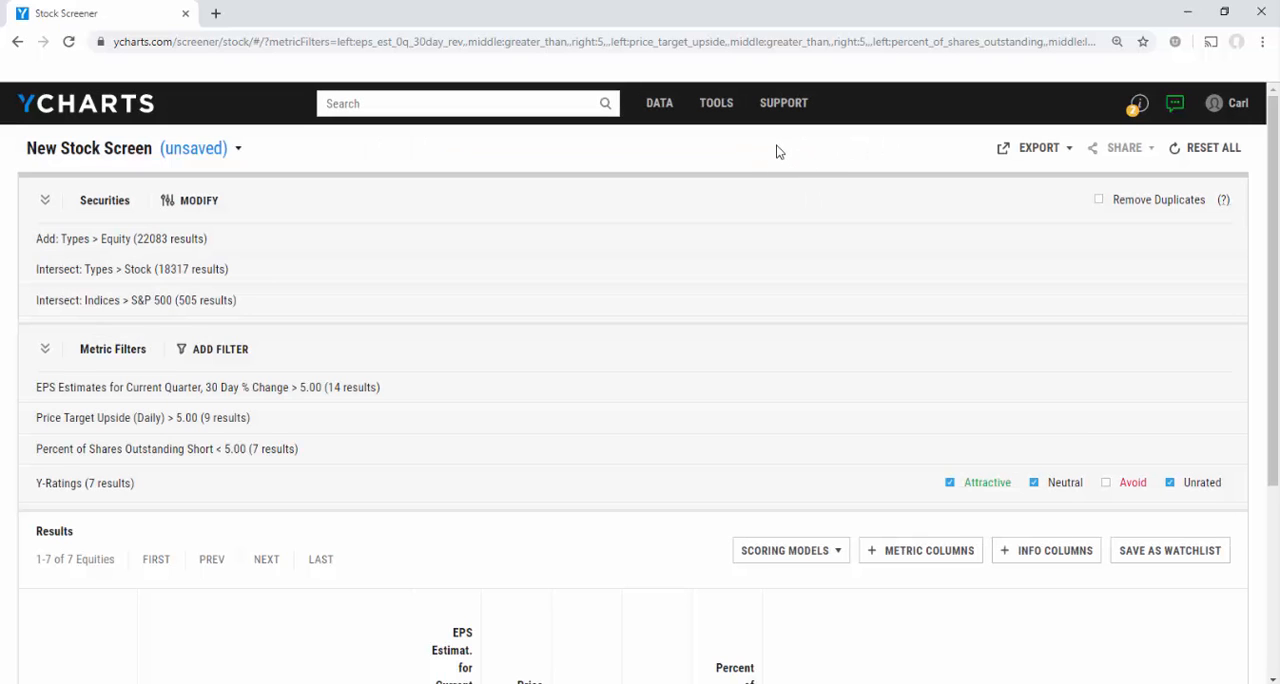
# Open the Contact Us support page.
pyautogui.moveTo(784, 112)
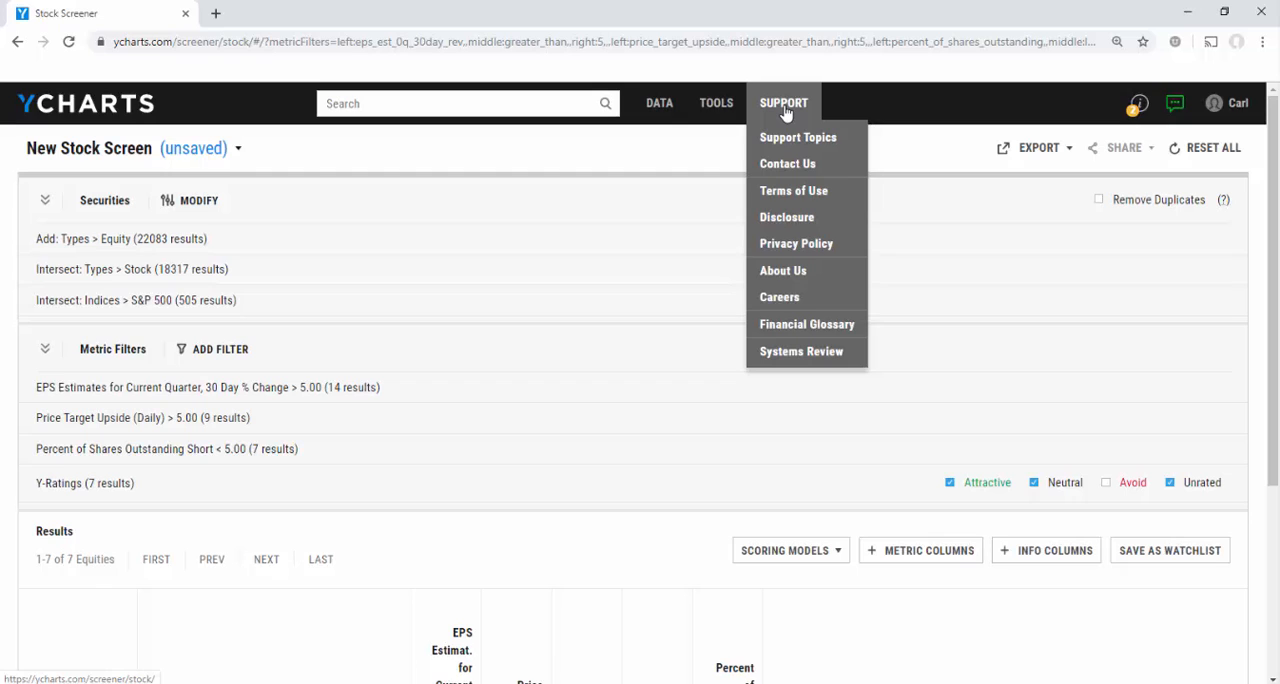
pyautogui.click(786, 164)
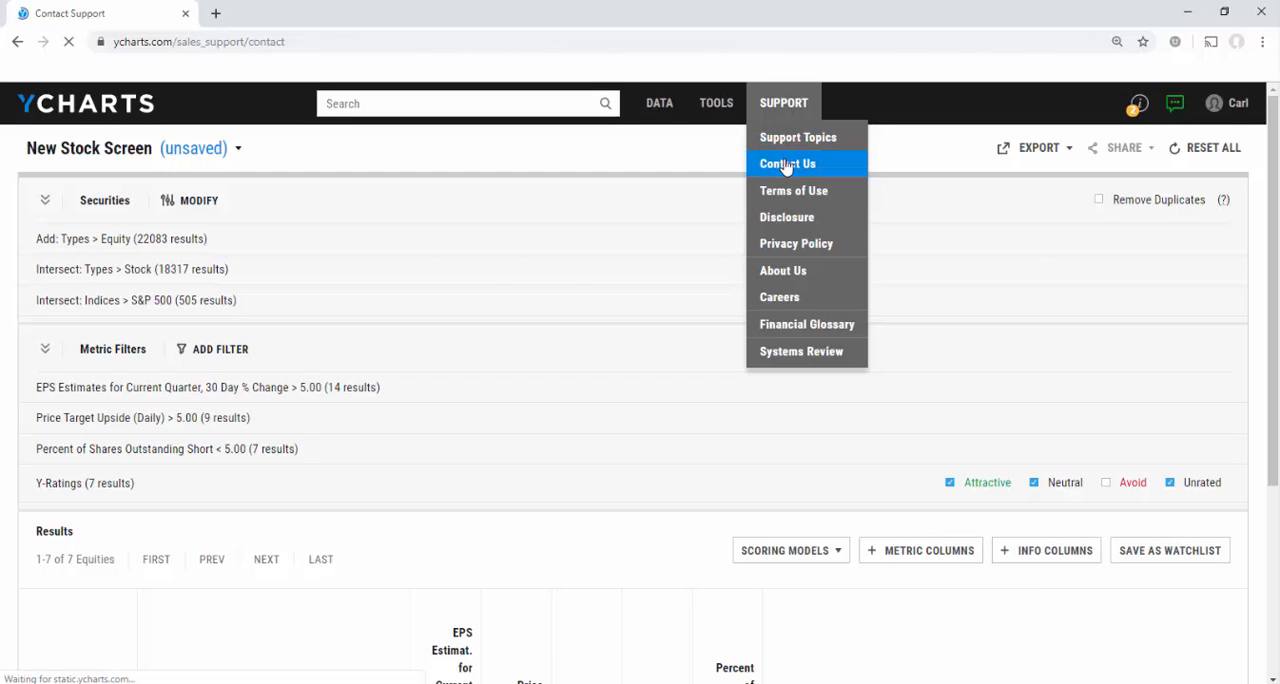